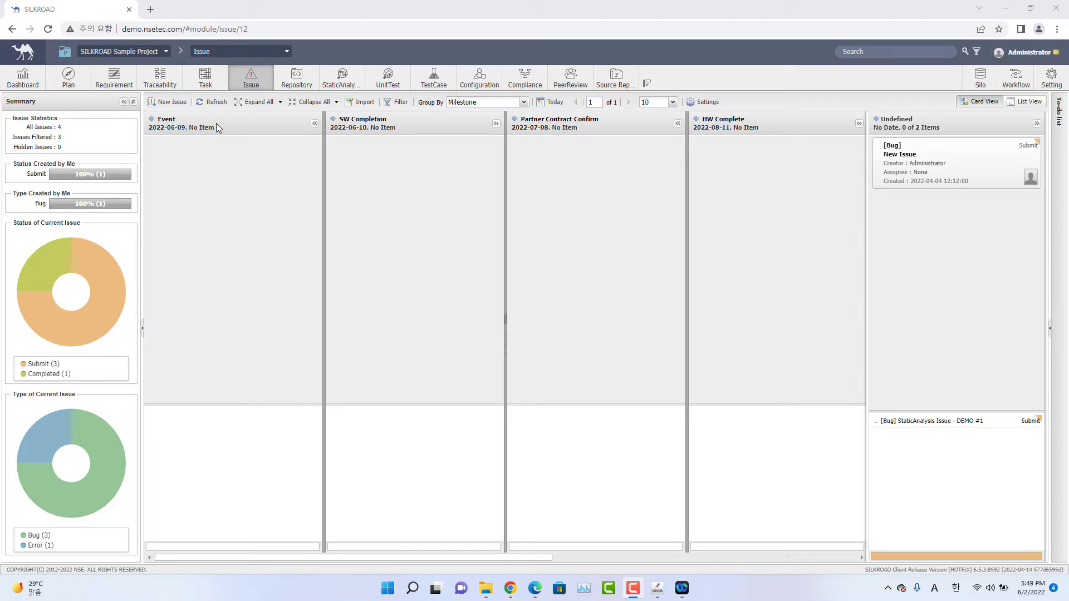
Review the milestones in the project's task schedule, including Project Completion and SW Completion, and return to the issue board grouped by milestone
{"action": "left_click", "coordinate": [206, 81]}
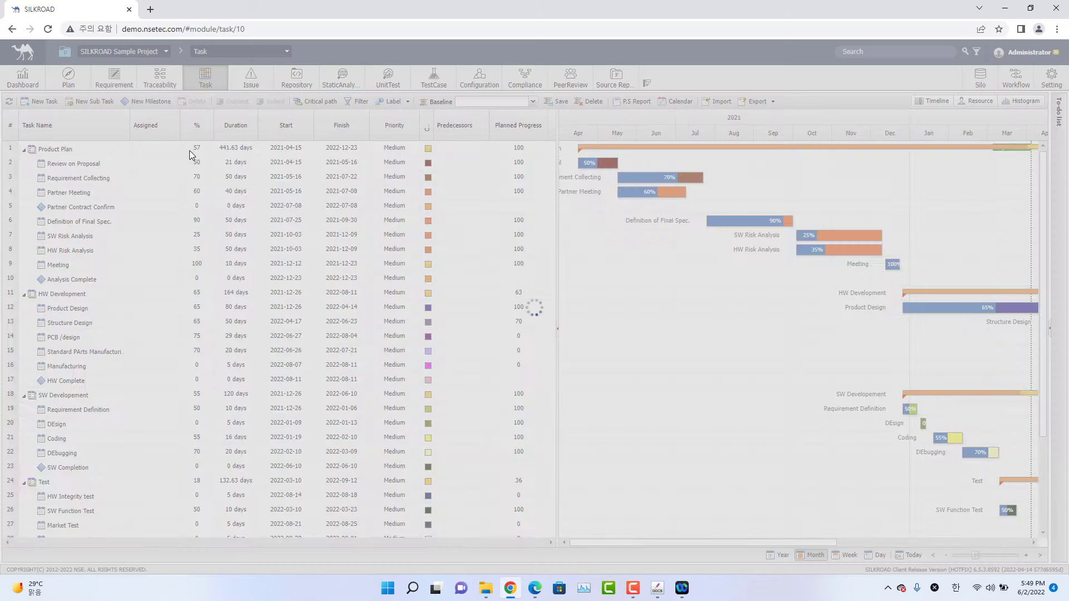
{"action": "scroll", "coordinate": [67, 281], "scroll_direction": "down", "scroll_amount": 3}
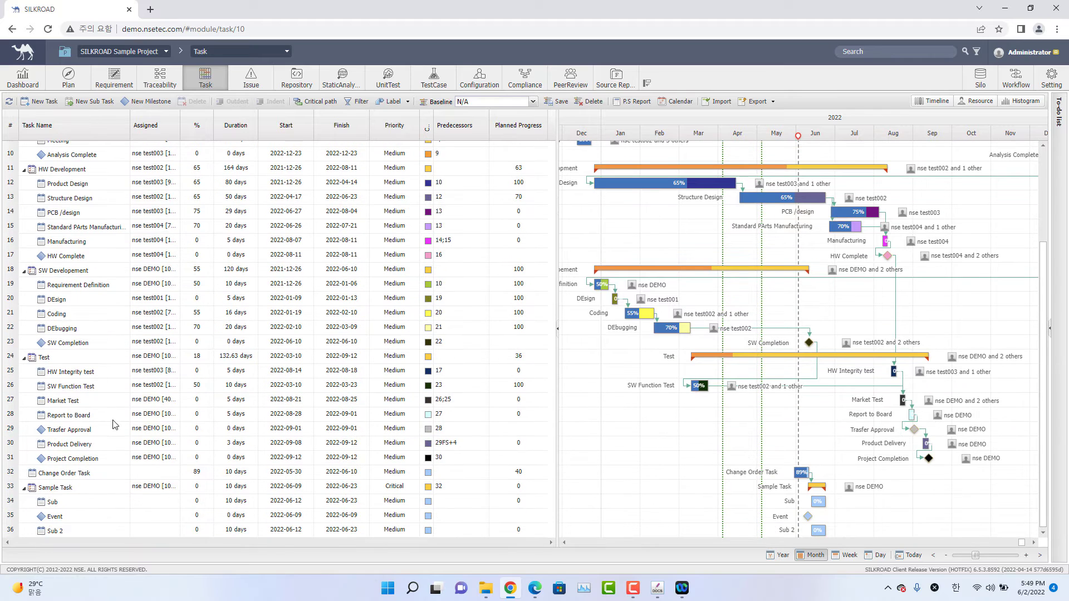
{"action": "left_click", "coordinate": [70, 518]}
{"action": "left_click", "coordinate": [89, 460]}
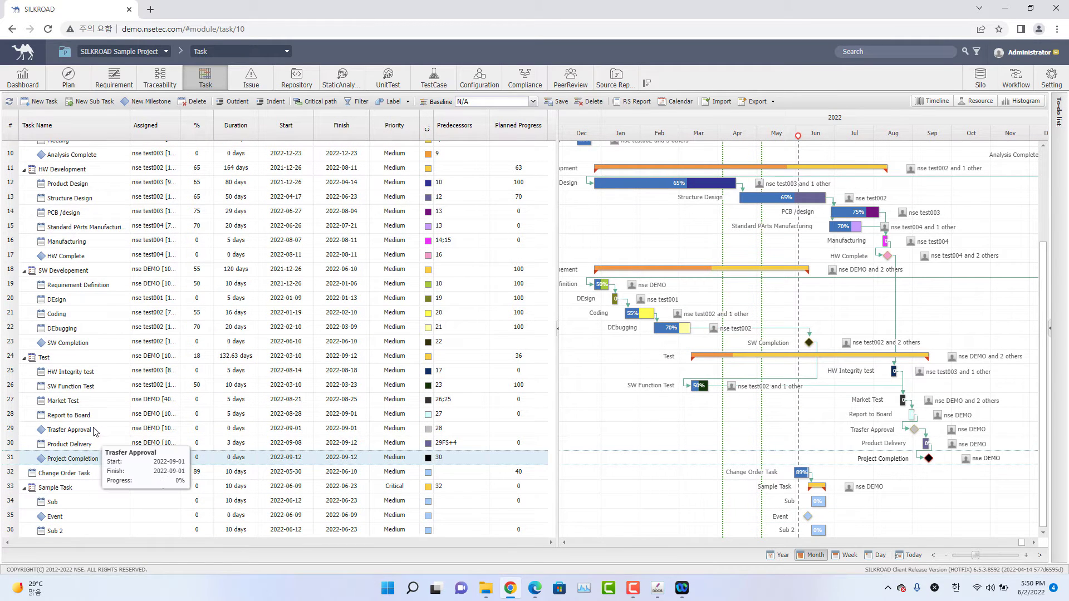
{"action": "left_click", "coordinate": [93, 433]}
{"action": "left_click", "coordinate": [74, 344]}
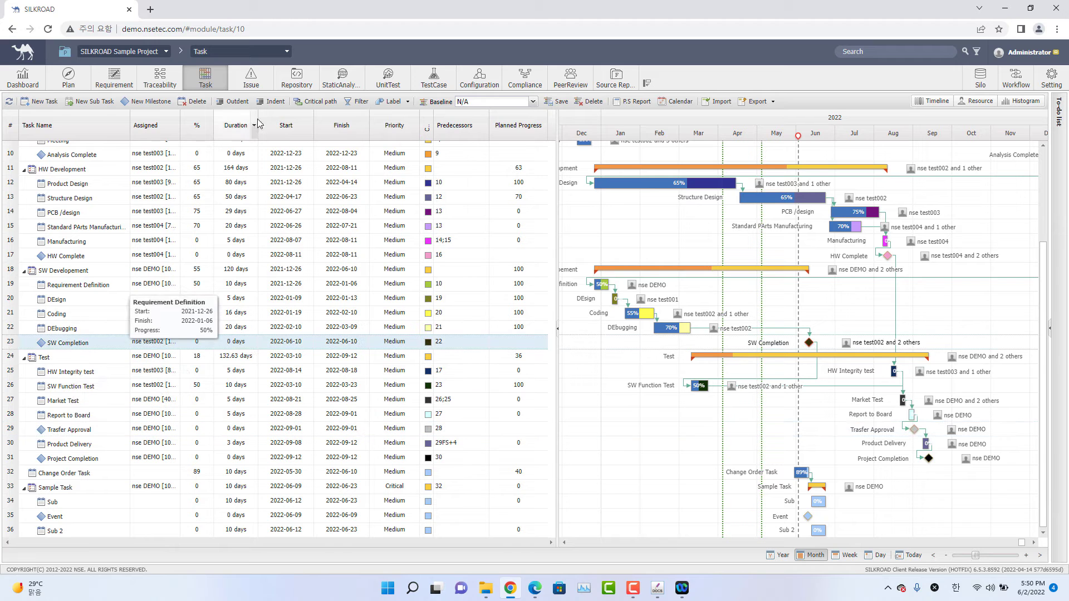
{"action": "left_click", "coordinate": [251, 81]}
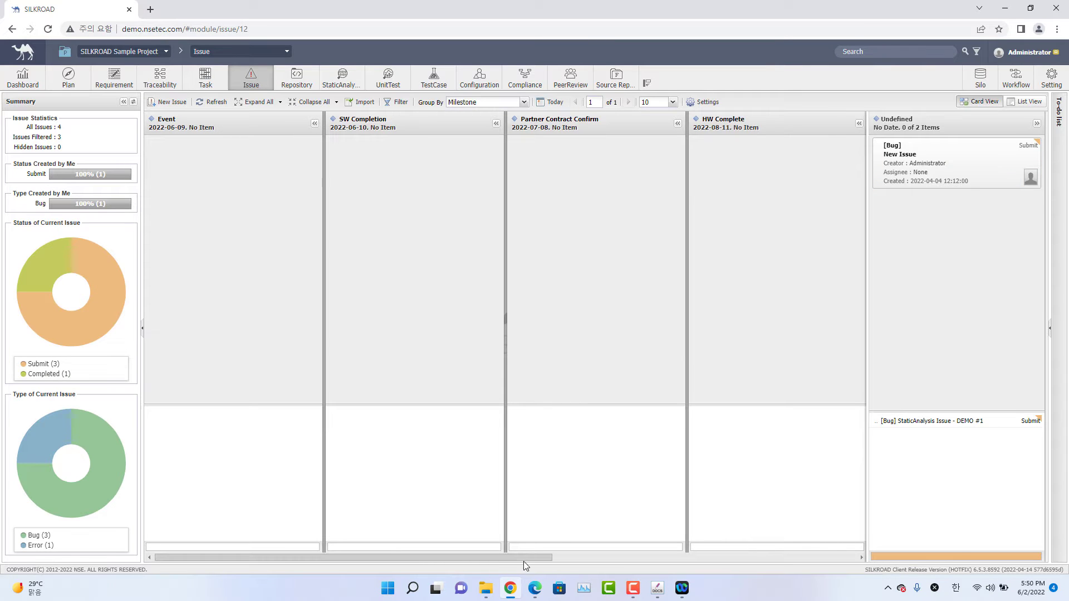
{"action": "left_click_drag", "start_coordinate": [527, 560], "coordinate": [340, 598]}
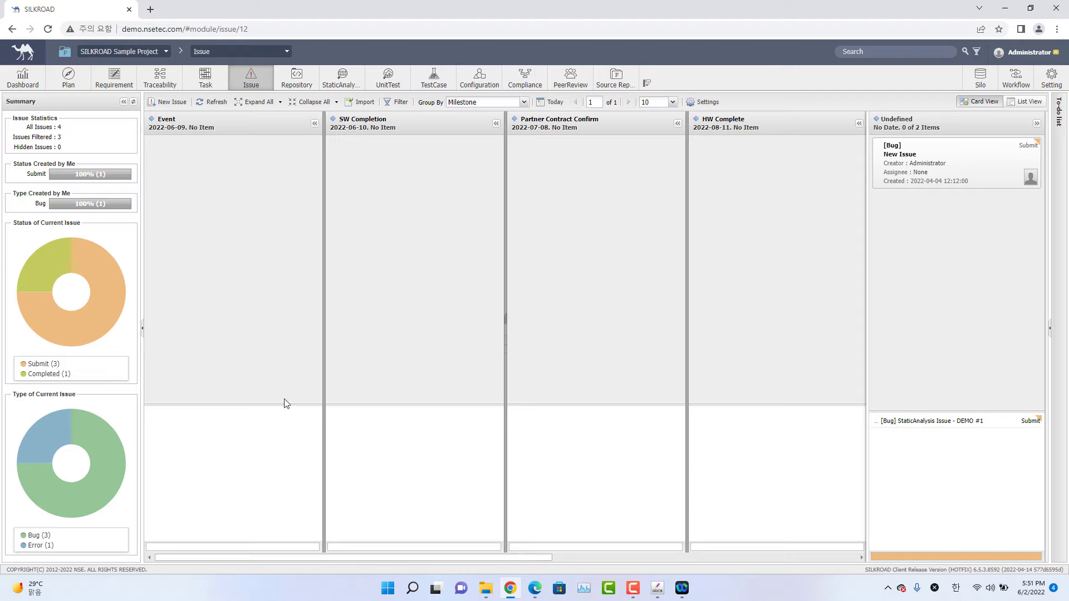
Start a new issue and name it Sample Issues
{"action": "left_click", "coordinate": [187, 102]}
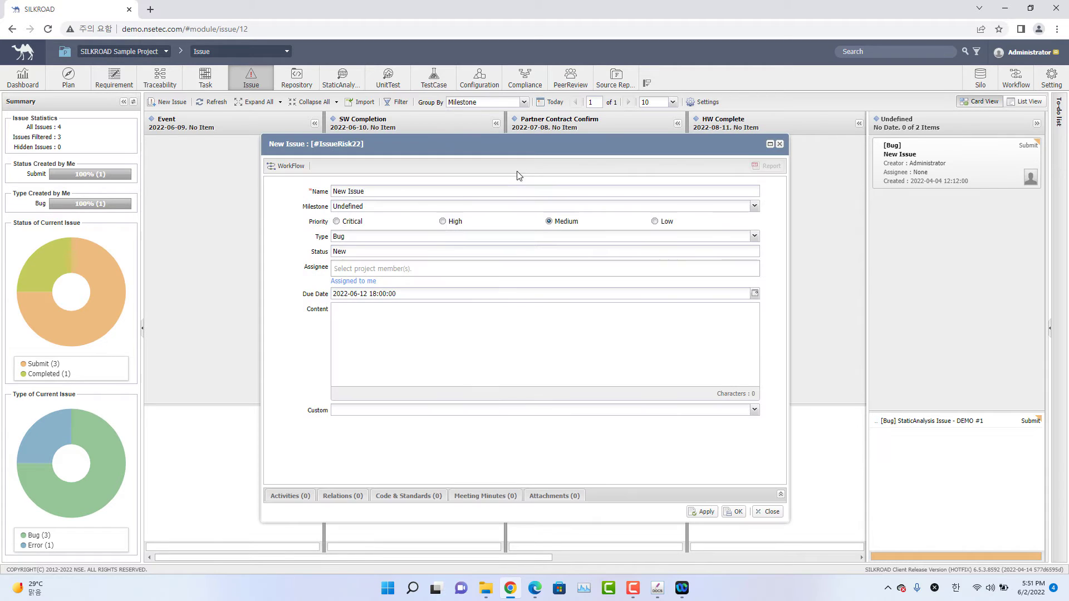
{"action": "left_click_drag", "start_coordinate": [365, 191], "coordinate": [332, 191]}
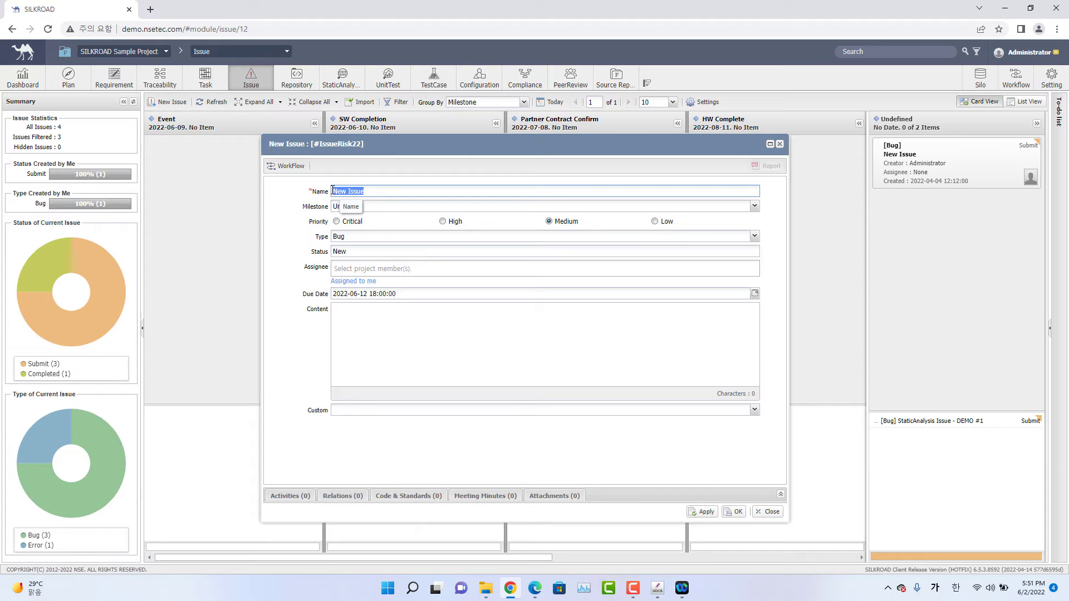
{"action": "type", "text": "ㄴ므ㅔㅣㄷ"}
{"action": "key", "text": "BackSpace"}
{"action": "key", "text": "BackSpace"}
{"action": "key", "text": "BackSpace"}
{"action": "key", "text": "BackSpace"}
{"action": "key", "text": "BackSpace"}
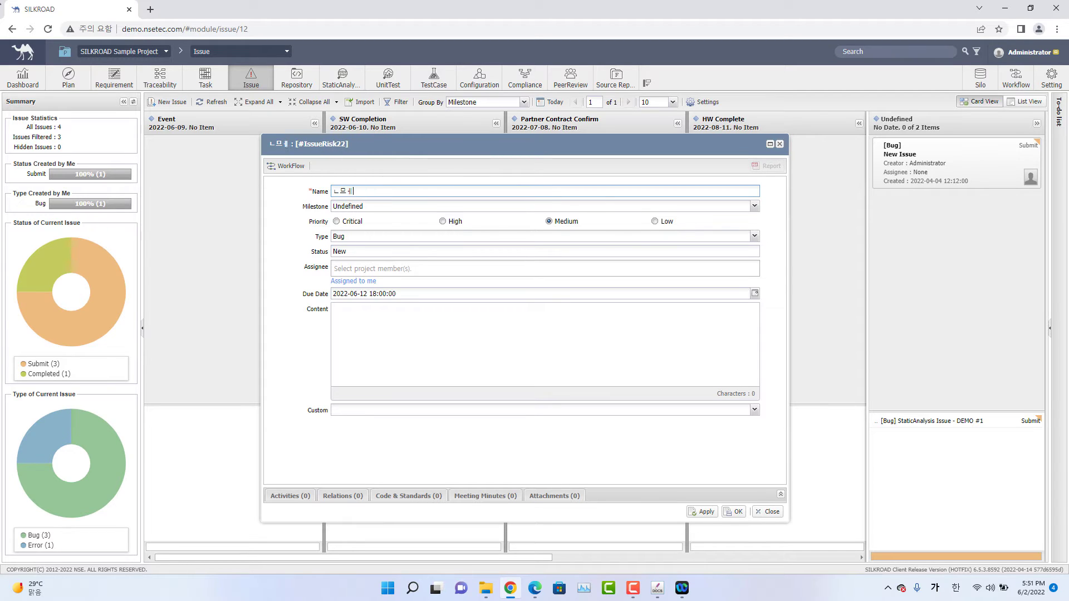
{"action": "key", "text": "Hangul"}
{"action": "type", "text": "Sample Issues"}
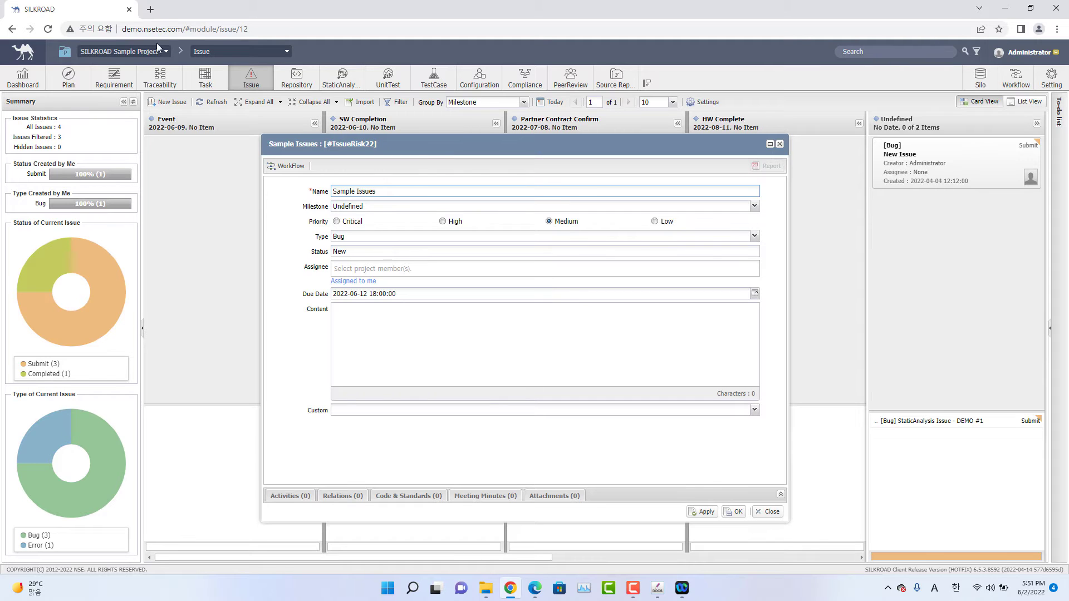
Set the new issue's milestone to Event and its priority to Critical
{"action": "left_click", "coordinate": [442, 206]}
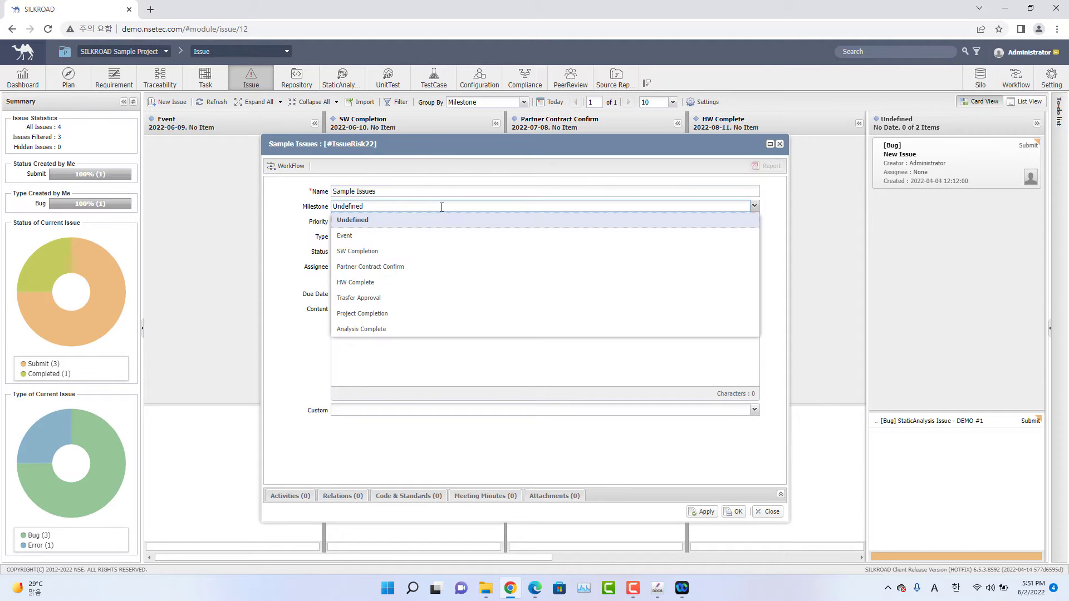
{"action": "left_click", "coordinate": [388, 220]}
{"action": "left_click", "coordinate": [405, 206]}
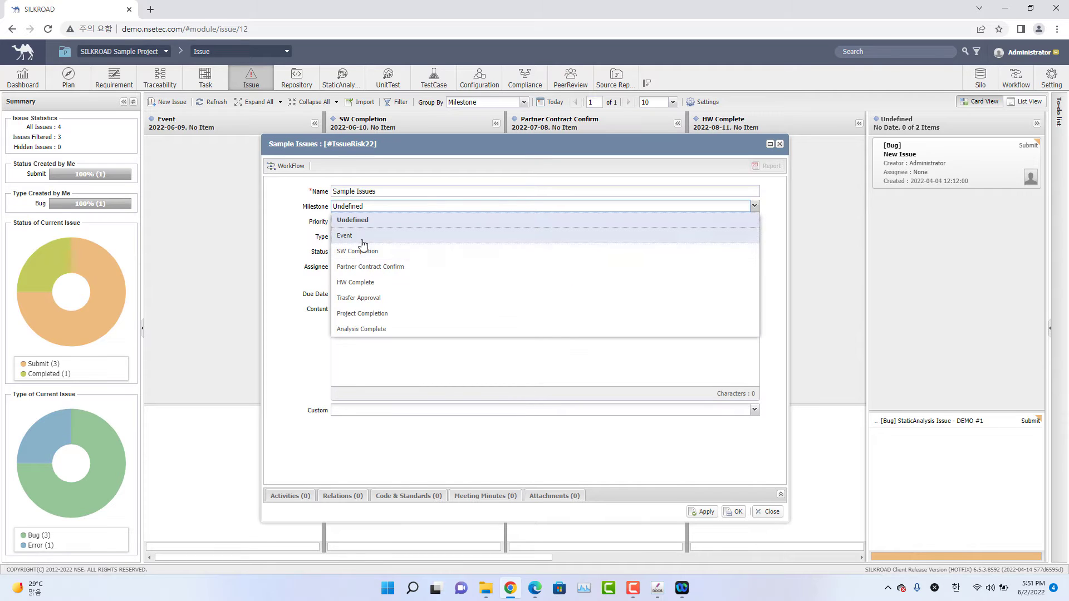
{"action": "left_click", "coordinate": [363, 239]}
{"action": "left_click", "coordinate": [336, 222]}
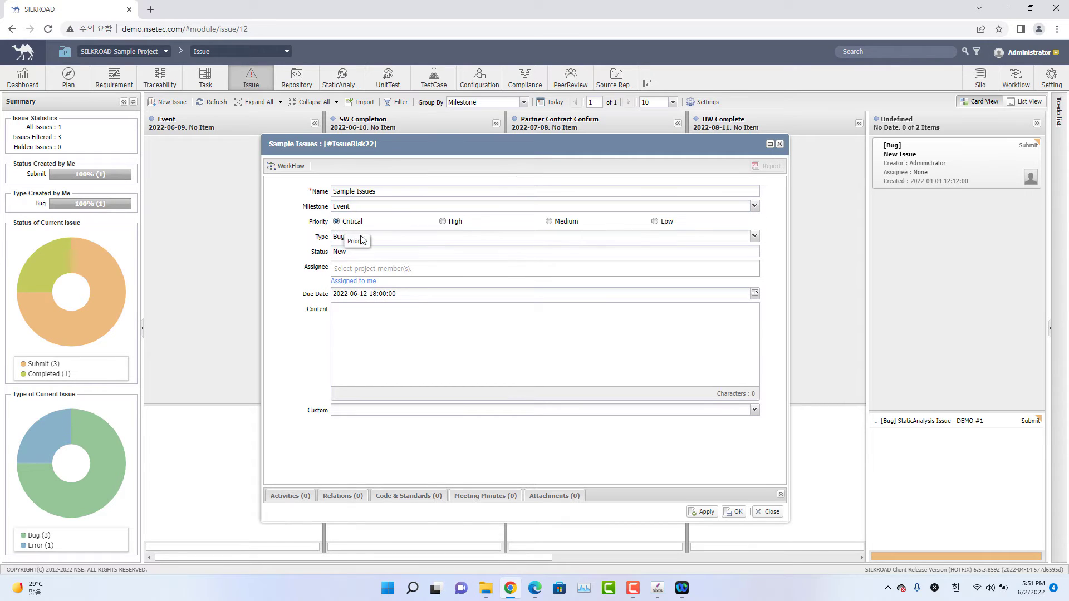
Choose Bug as the issue's type and keep its status as New
{"action": "left_click", "coordinate": [362, 237]}
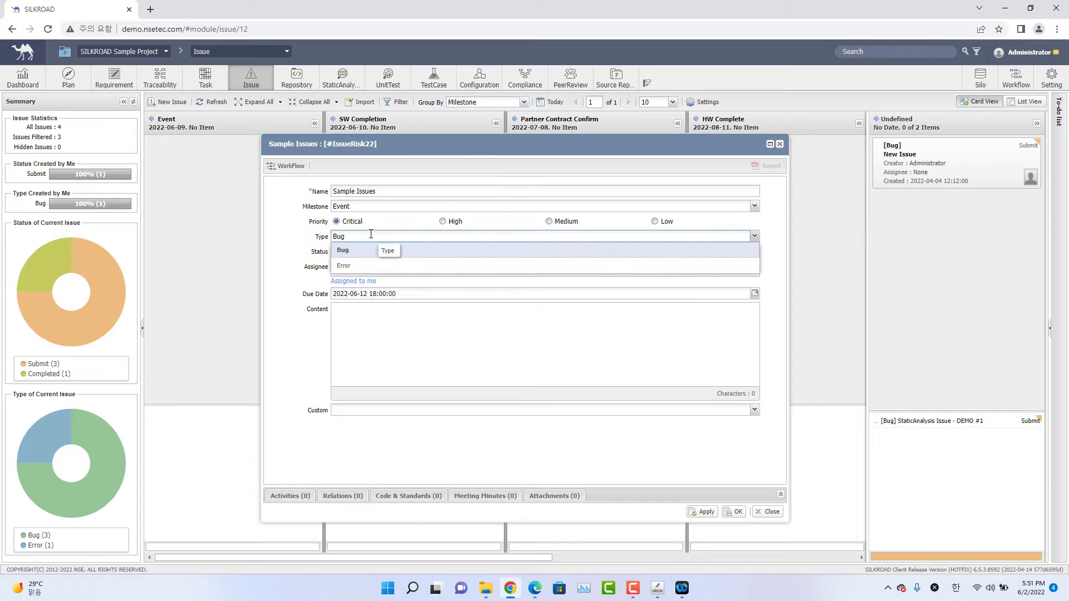
{"action": "left_click", "coordinate": [371, 235]}
{"action": "left_click", "coordinate": [371, 237]}
{"action": "left_click", "coordinate": [363, 249]}
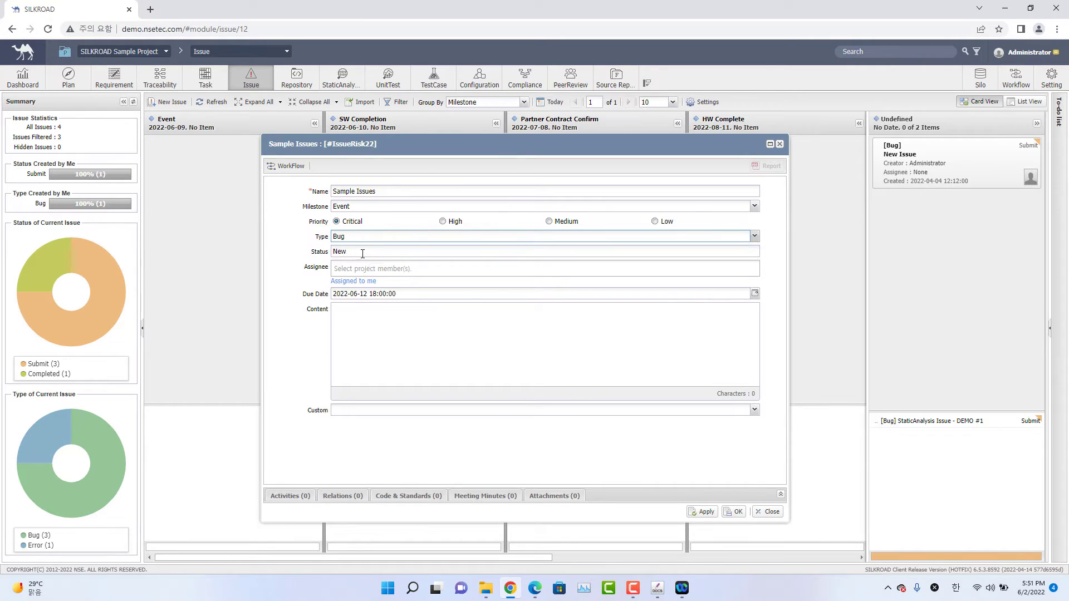
{"action": "left_click", "coordinate": [363, 254]}
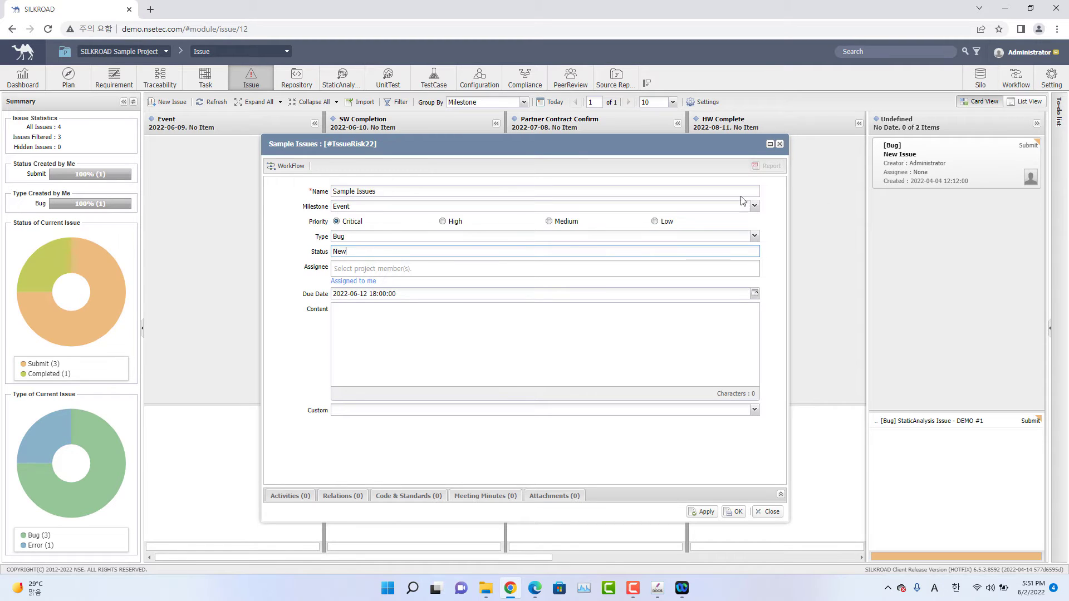
Assign the issue to the project members nse DEMO and nse test001
{"action": "left_click", "coordinate": [360, 269]}
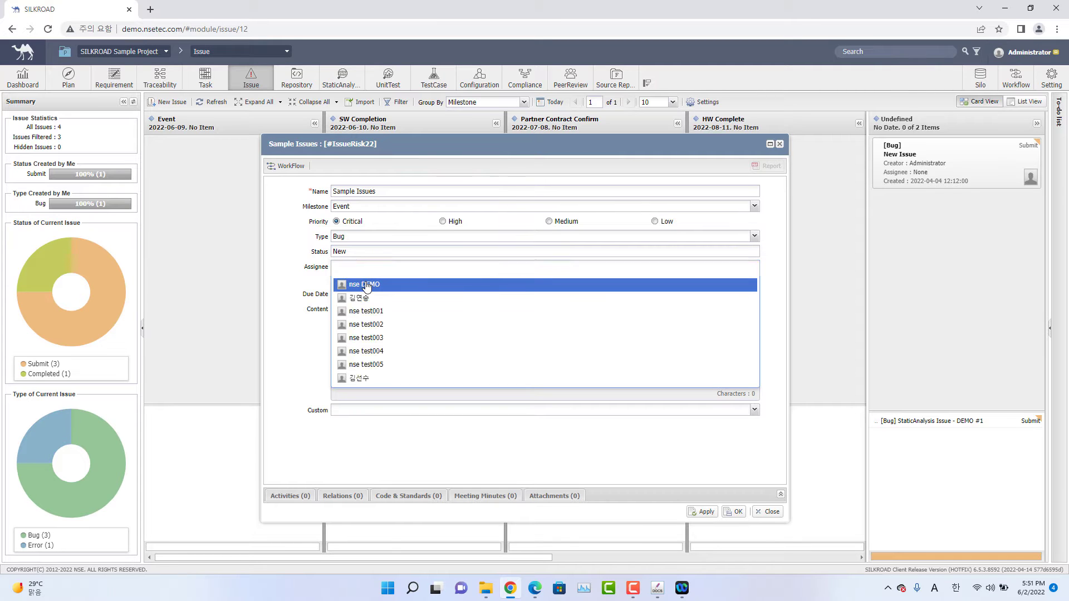
{"action": "left_click", "coordinate": [367, 285]}
{"action": "left_click", "coordinate": [423, 273]}
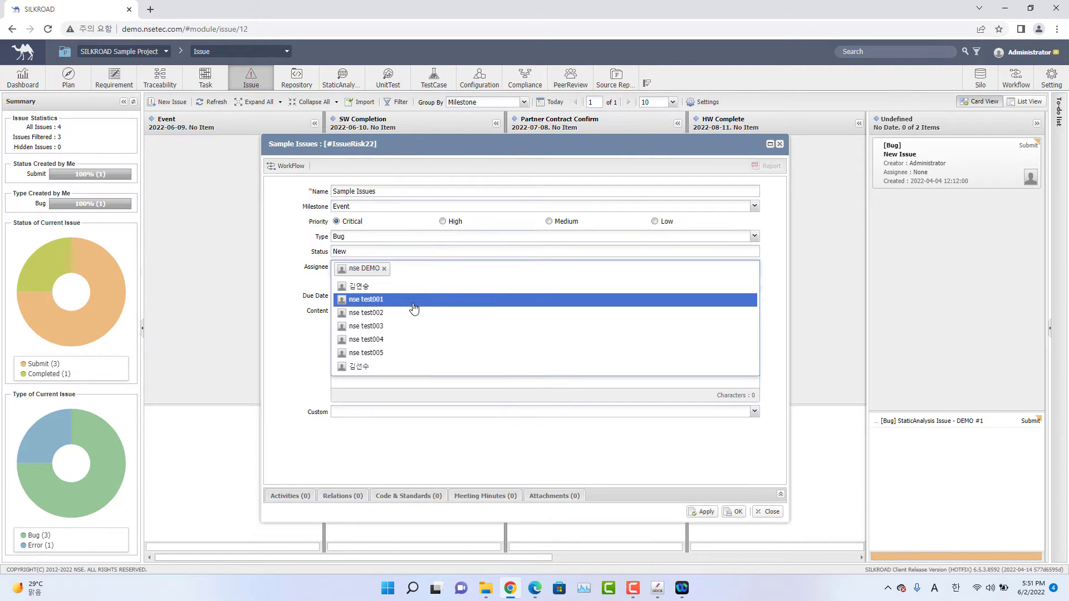
{"action": "left_click", "coordinate": [413, 305]}
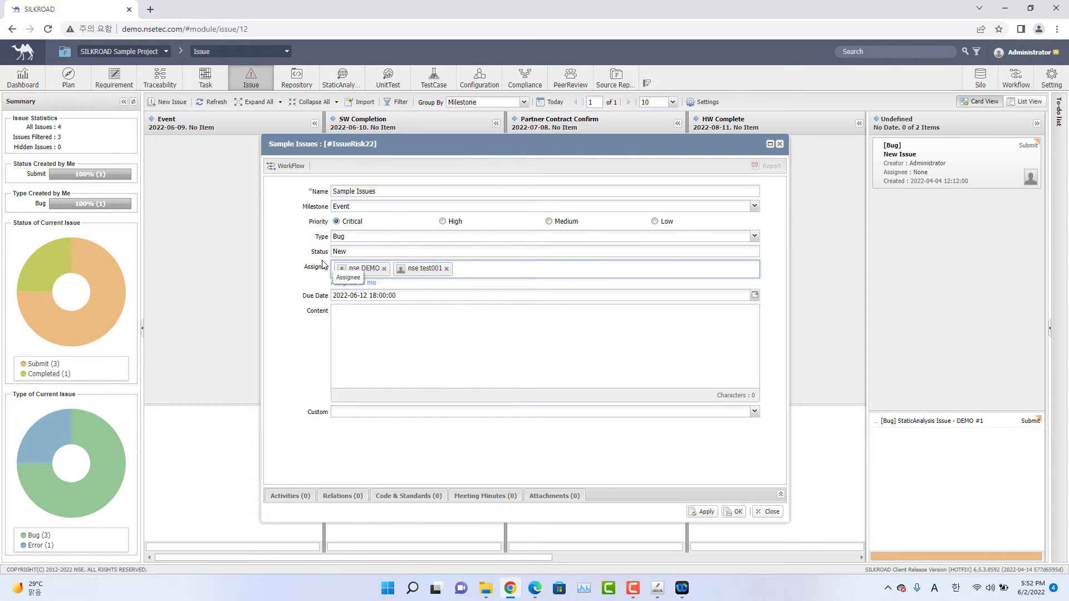
Leave the issue's Content and Custom fields empty and save the new issue
{"action": "left_click", "coordinate": [453, 312]}
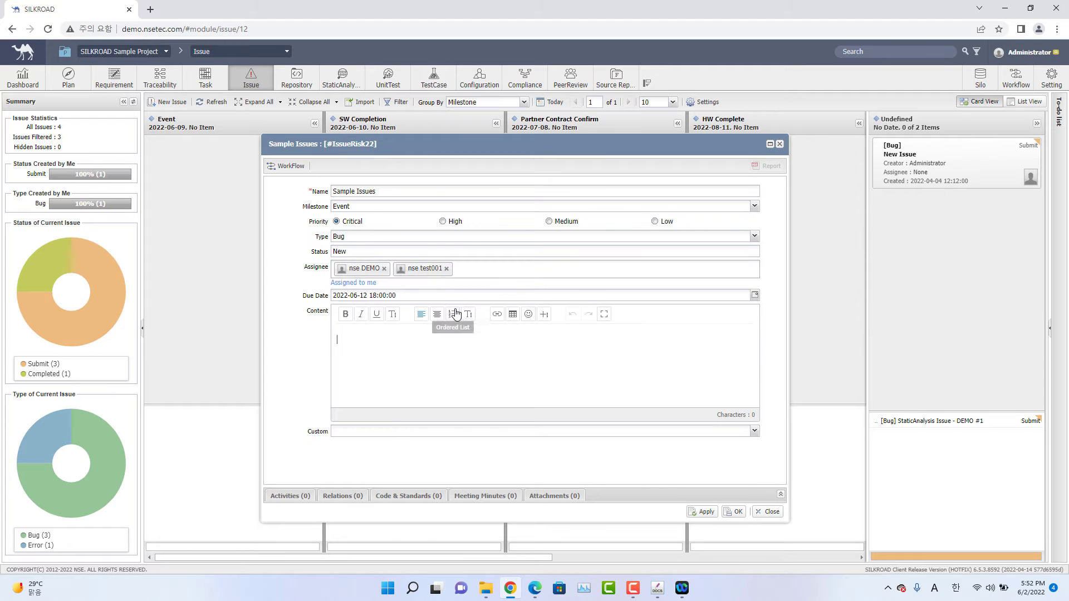
{"action": "left_click", "coordinate": [503, 273]}
{"action": "left_click", "coordinate": [502, 272]}
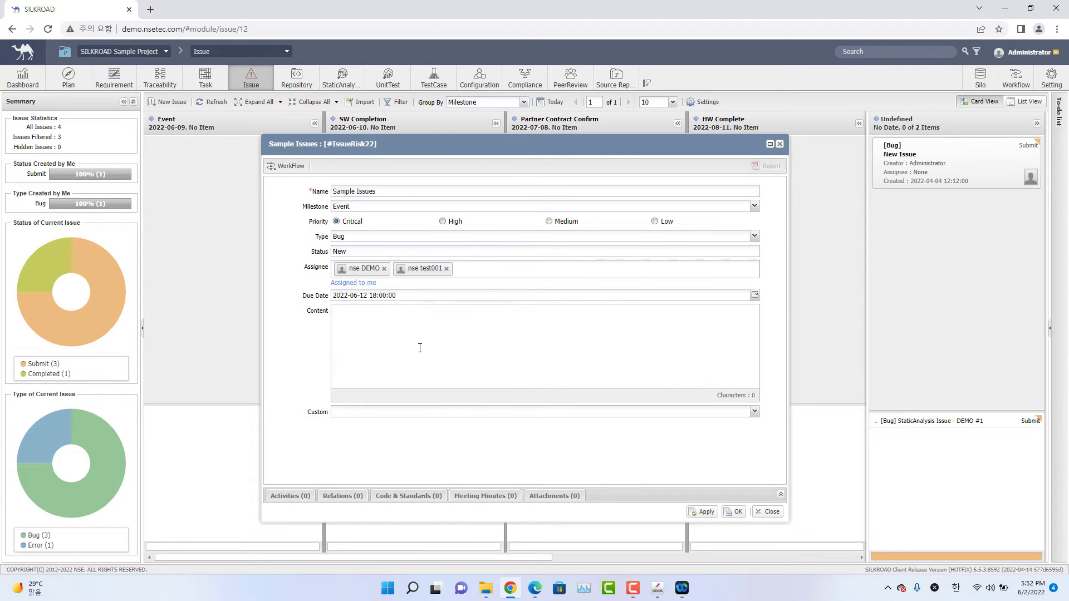
{"action": "left_click", "coordinate": [752, 417]}
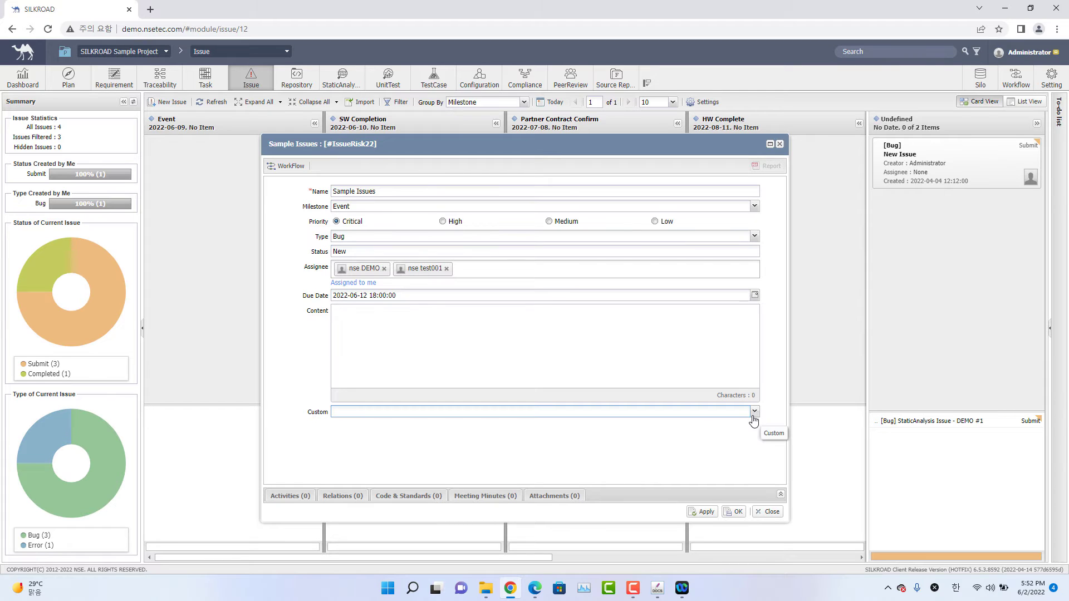
{"action": "left_click", "coordinate": [738, 453]}
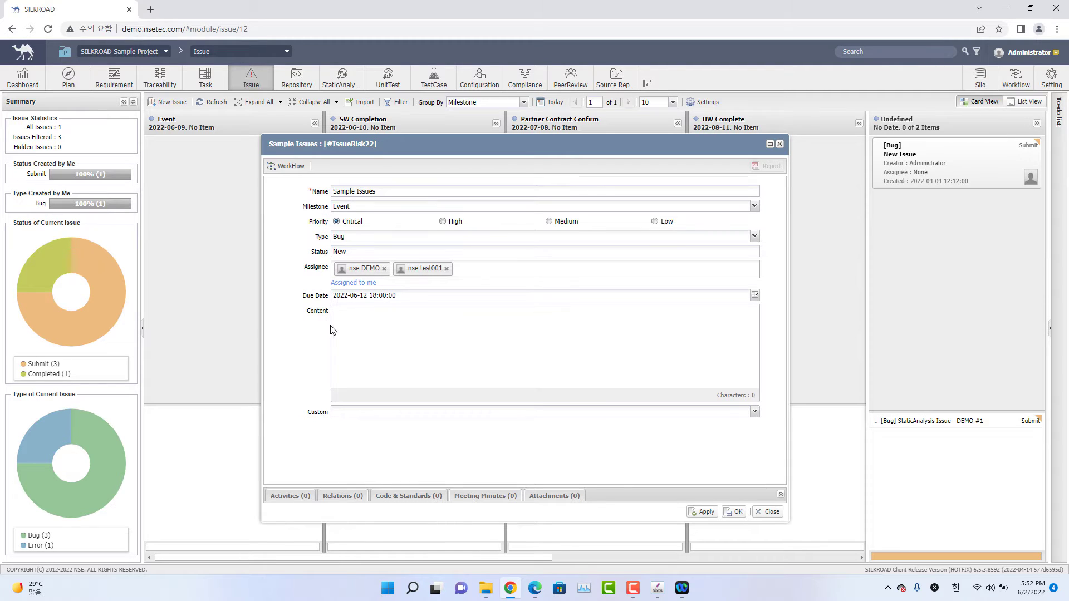
{"action": "left_click", "coordinate": [737, 512]}
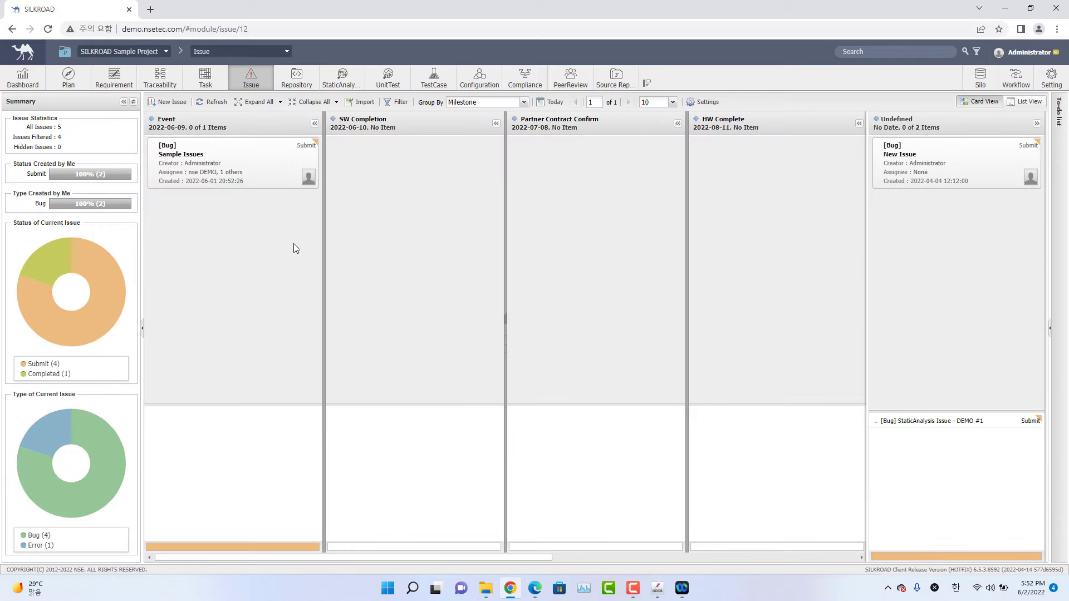
Open and close the details of the Sample Issues card, and review the actions available for it
{"action": "double_click", "coordinate": [251, 173]}
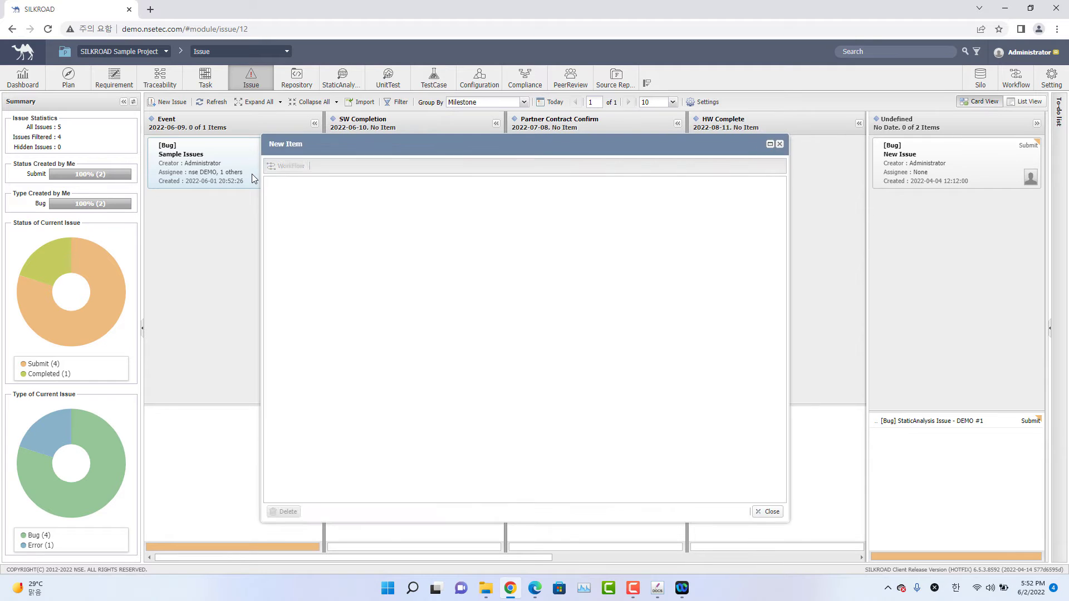
{"action": "left_click", "coordinate": [781, 145]}
{"action": "right_click", "coordinate": [282, 167]}
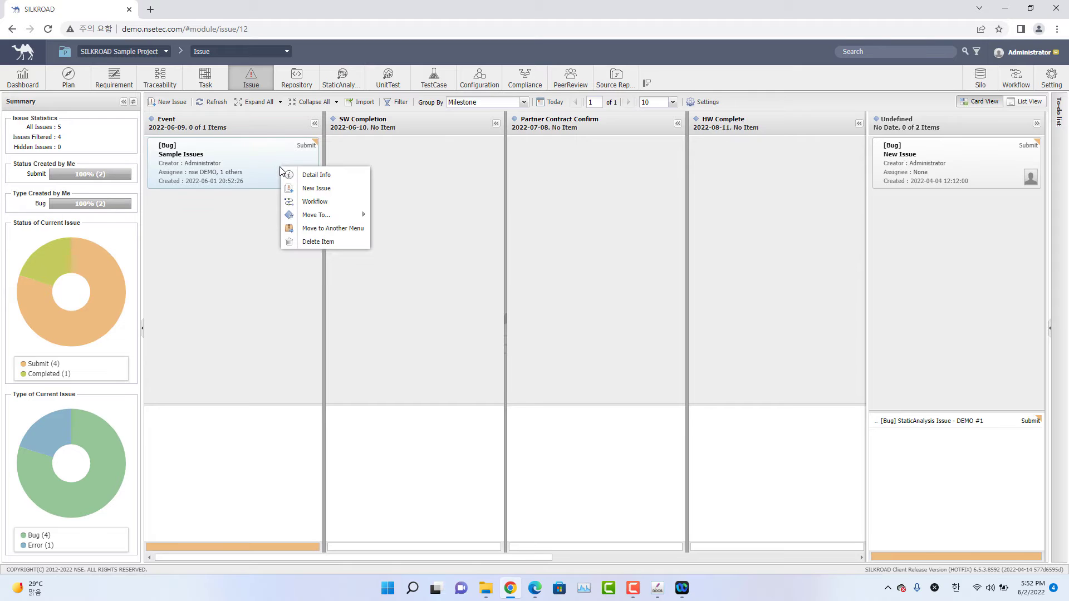
{"action": "right_click", "coordinate": [249, 170]}
{"action": "left_click", "coordinate": [233, 164]}
{"action": "right_click", "coordinate": [234, 164]}
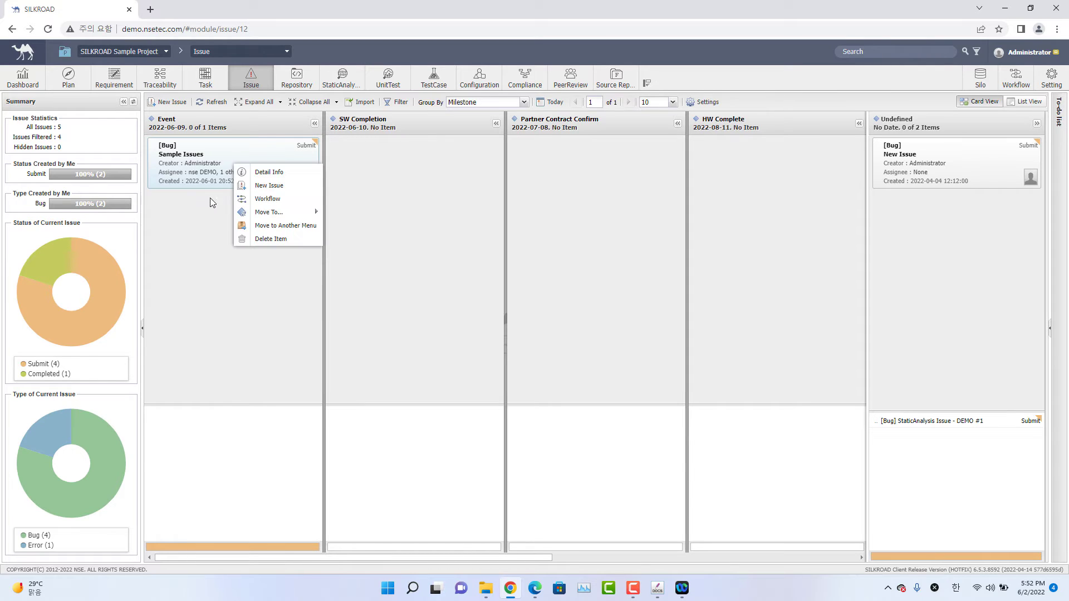
{"action": "left_click", "coordinate": [232, 168]}
Move the Sample Issues card to the bottom list of the Event milestone
{"action": "right_click", "coordinate": [236, 162]}
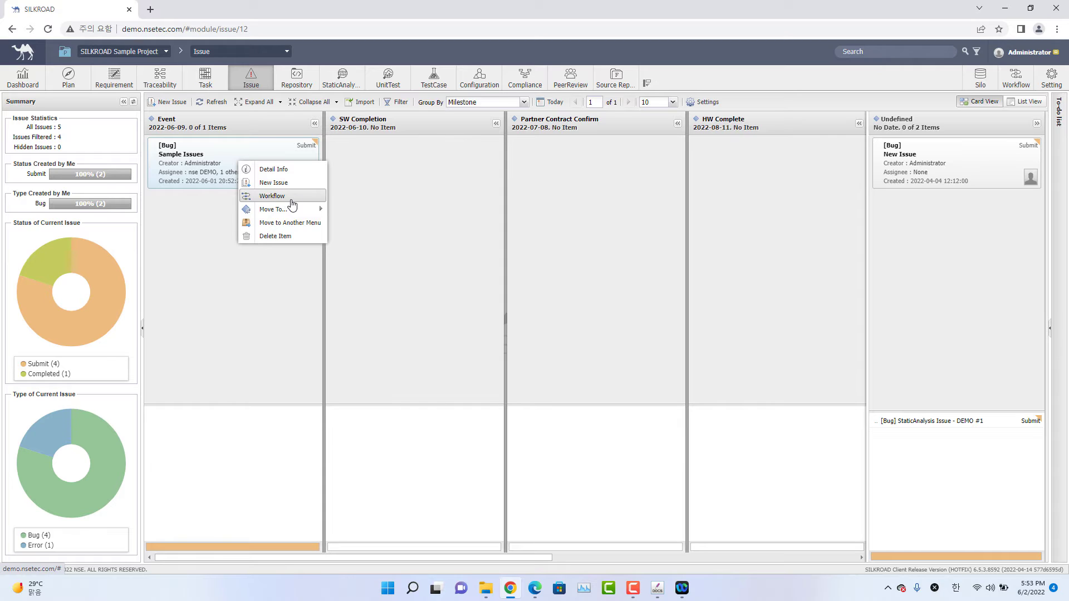
{"action": "mouse_move", "coordinate": [297, 215]}
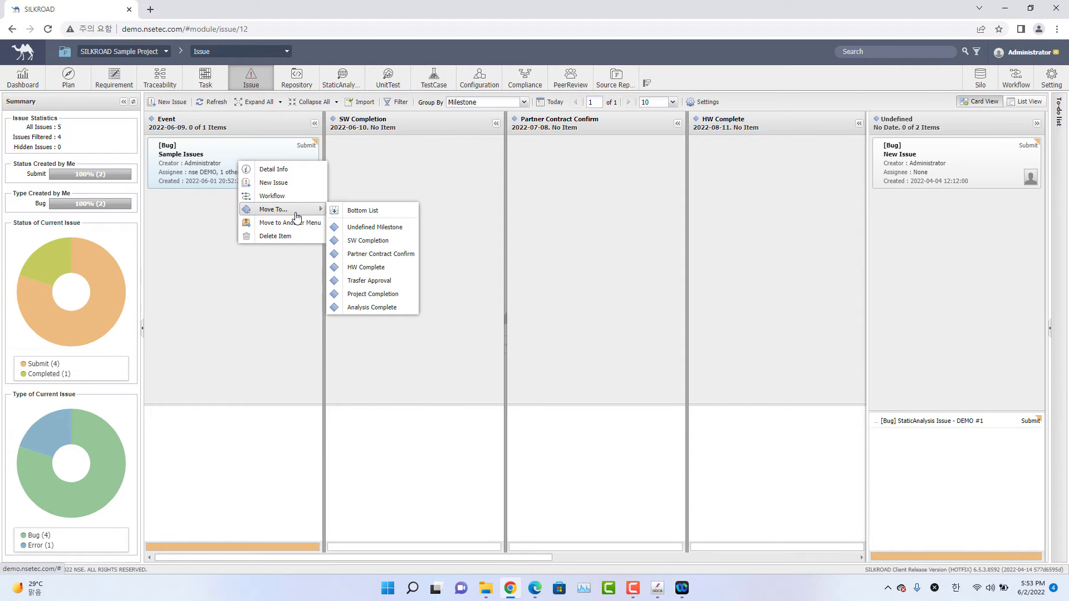
{"action": "left_click", "coordinate": [377, 214]}
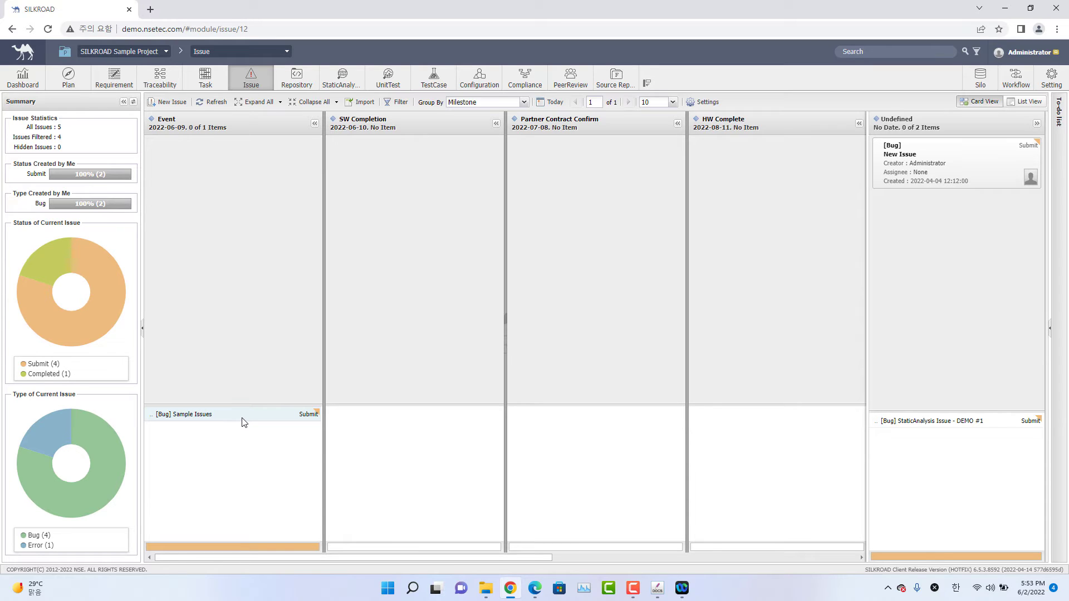
Return Sample Issues to the card area of the Event milestone and look over its available actions
{"action": "left_click_drag", "start_coordinate": [243, 422], "coordinate": [231, 243]}
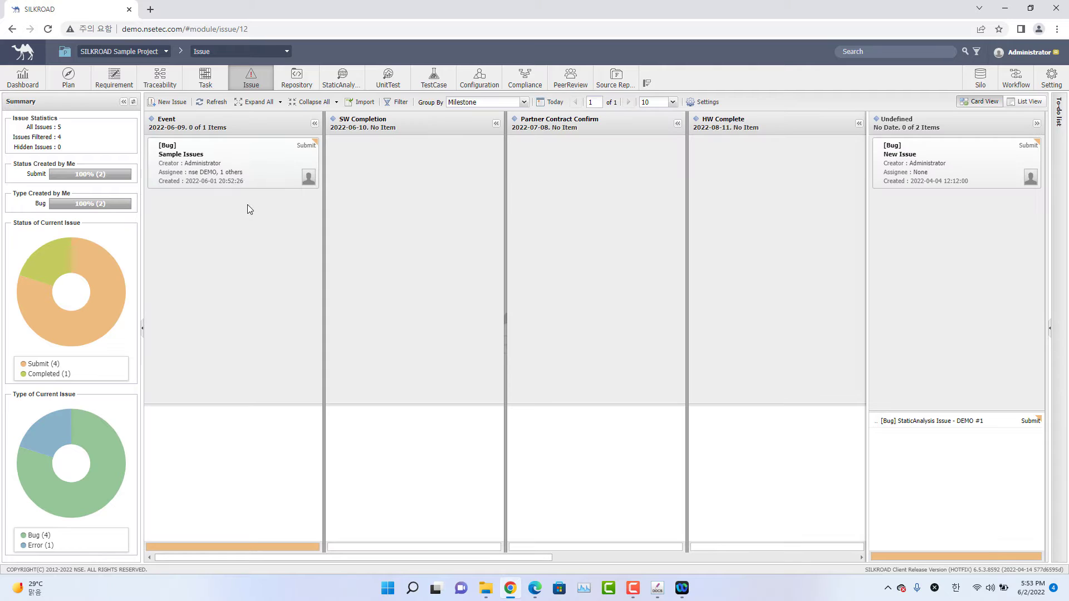
{"action": "left_click_drag", "start_coordinate": [243, 179], "coordinate": [235, 430]}
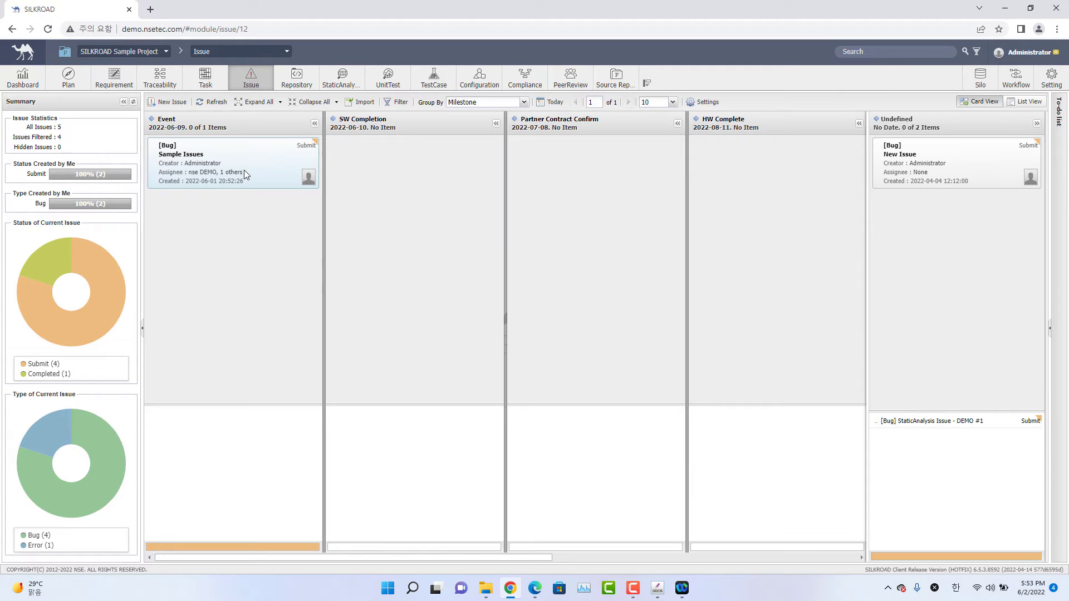
{"action": "right_click", "coordinate": [244, 170]}
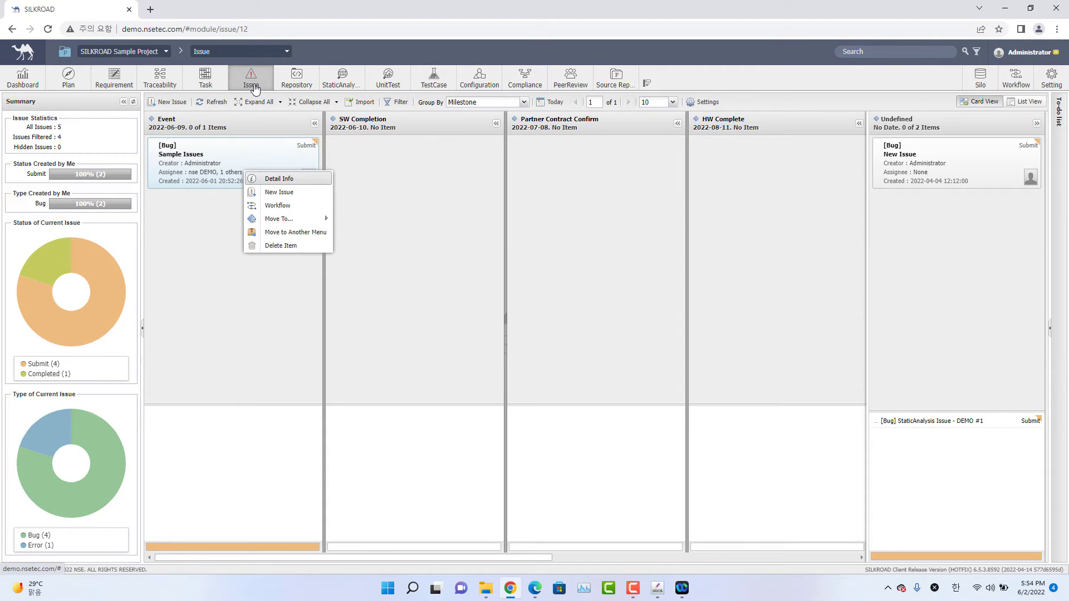
{"action": "left_click", "coordinate": [249, 119]}
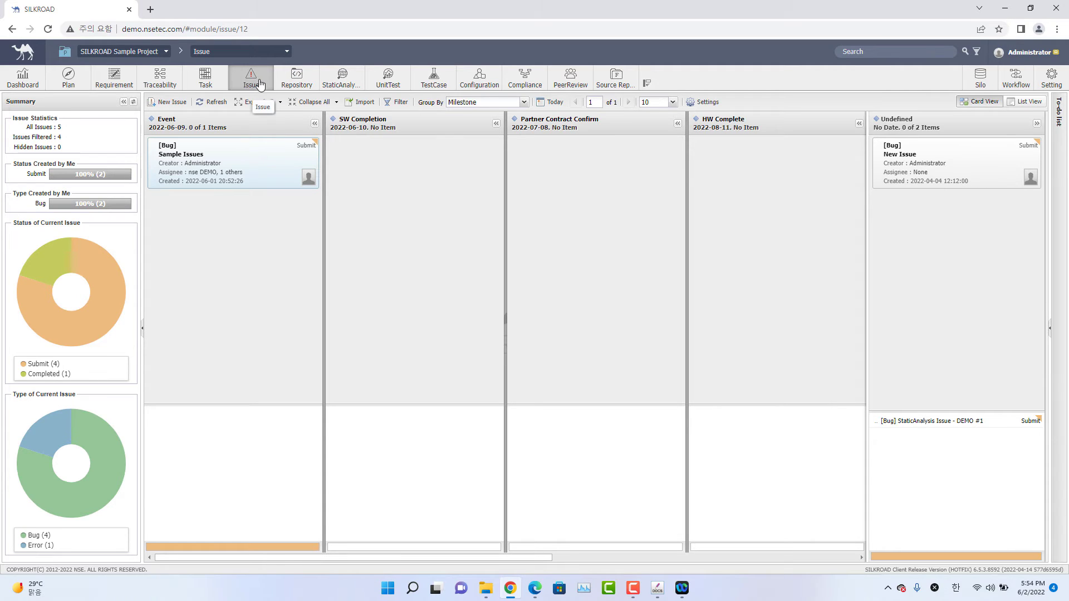
Open the project settings for menus and look through the menus listed under each module
{"action": "left_click", "coordinate": [1051, 78]}
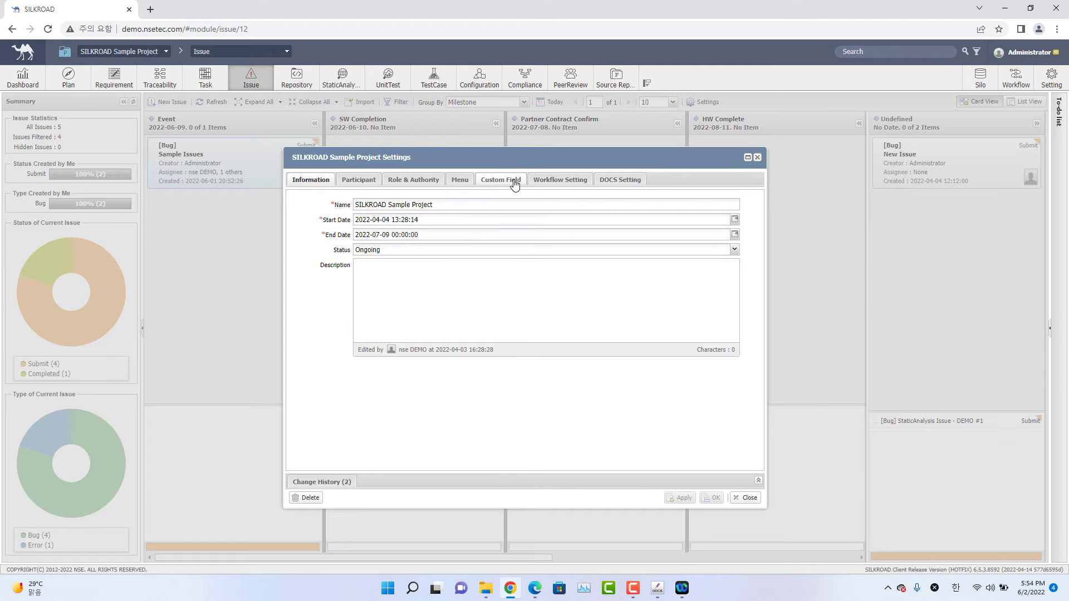
{"action": "left_click", "coordinate": [464, 186]}
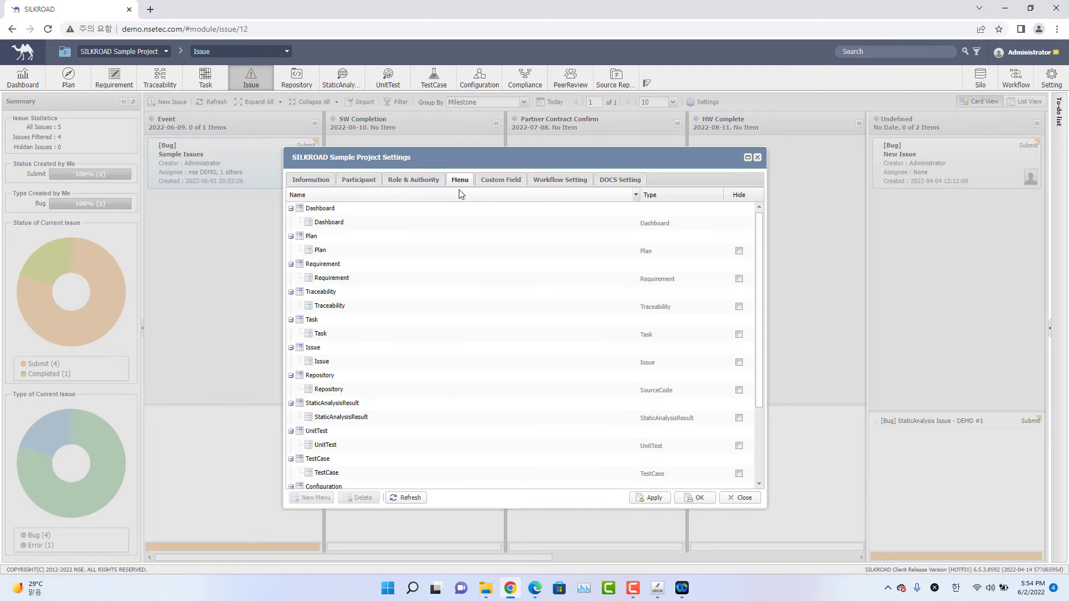
{"action": "scroll", "coordinate": [336, 317], "scroll_direction": "down", "scroll_amount": 2}
{"action": "scroll", "coordinate": [334, 309], "scroll_direction": "up", "scroll_amount": 2}
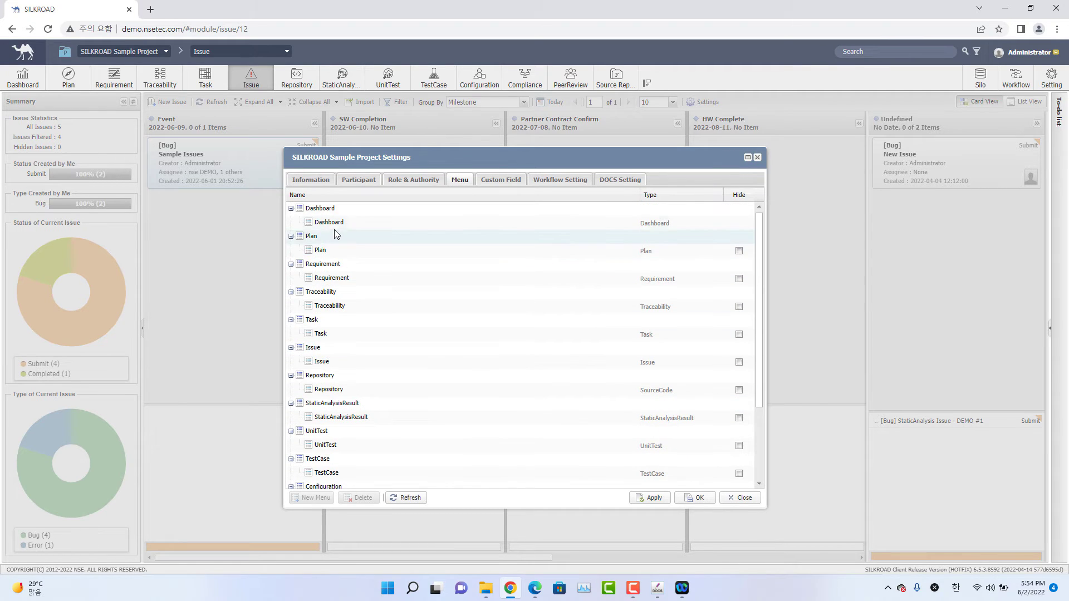
{"action": "scroll", "coordinate": [337, 312], "scroll_direction": "down", "scroll_amount": 3}
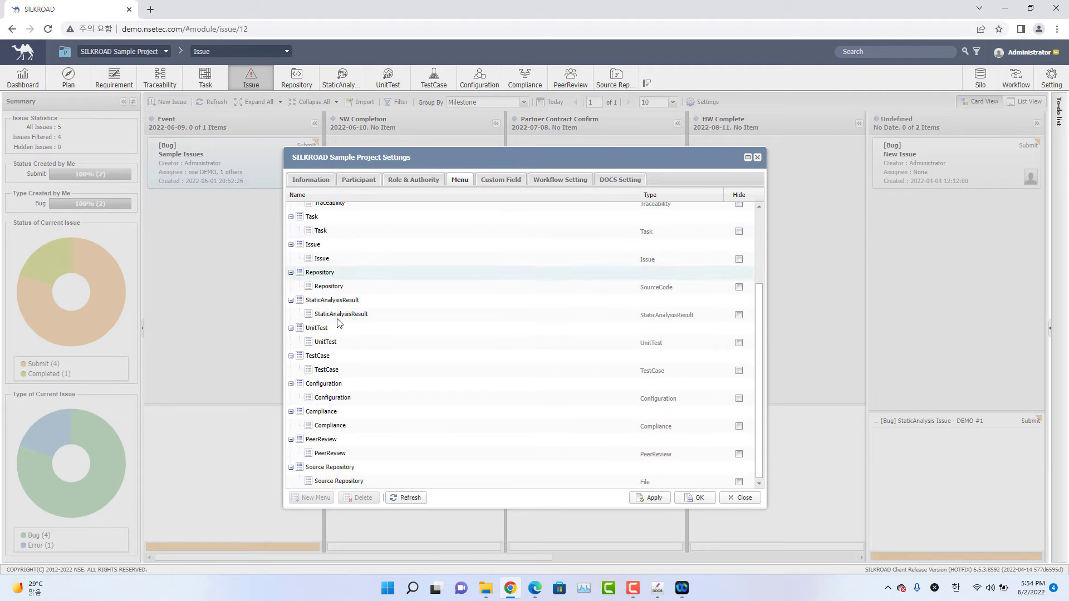
{"action": "scroll", "coordinate": [341, 423], "scroll_direction": "up", "scroll_amount": 1}
{"action": "scroll", "coordinate": [334, 379], "scroll_direction": "up", "scroll_amount": 1}
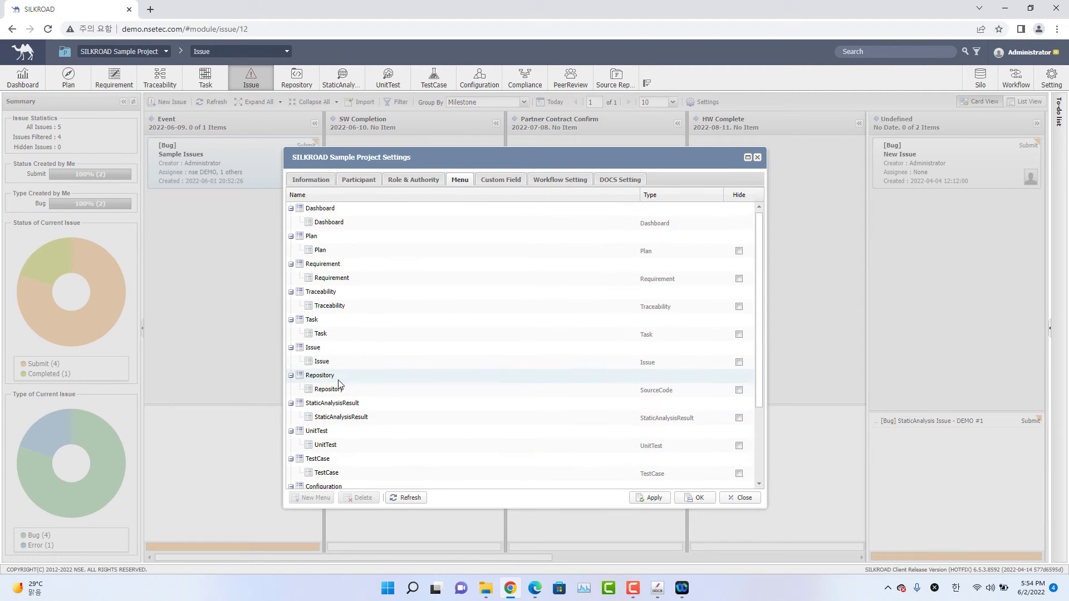
Add three new menus under the Issue module and save the project settings
{"action": "right_click", "coordinate": [324, 354]}
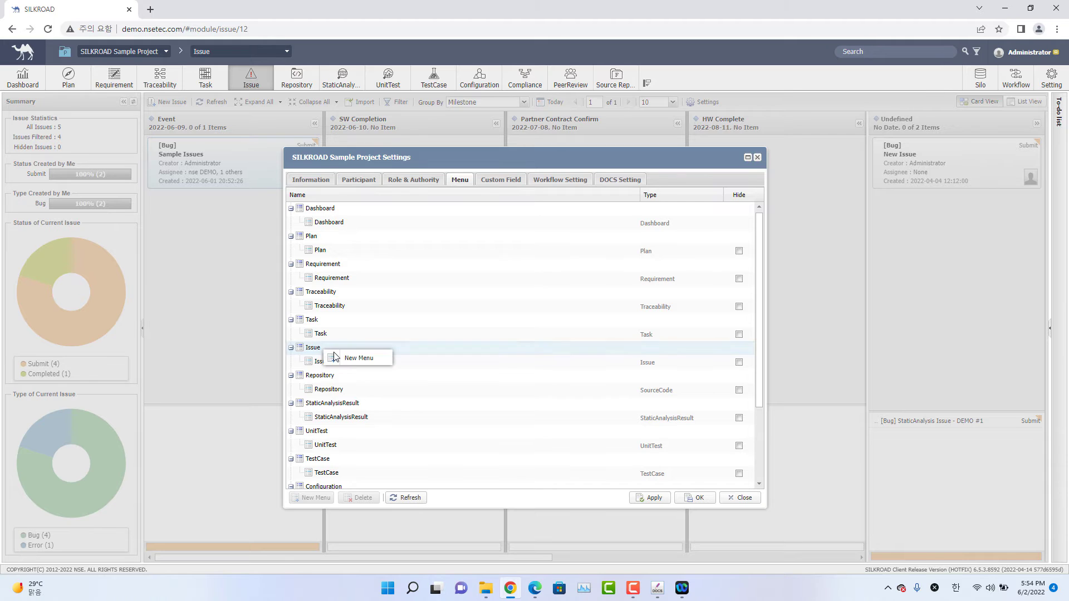
{"action": "left_click", "coordinate": [359, 358]}
{"action": "right_click", "coordinate": [333, 353]}
{"action": "left_click", "coordinate": [365, 358]}
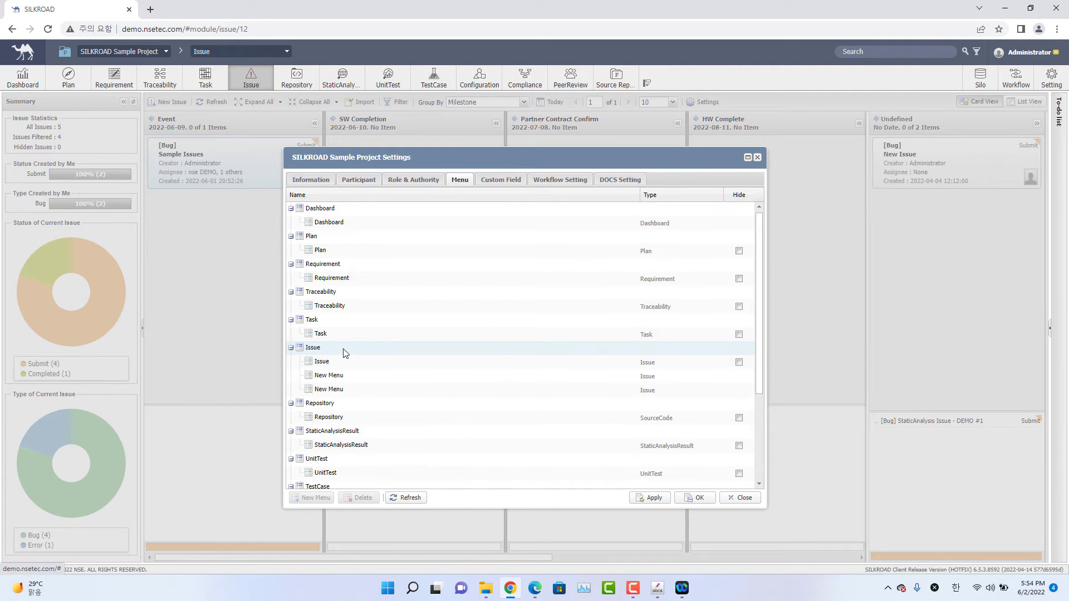
{"action": "right_click", "coordinate": [340, 347]}
{"action": "left_click", "coordinate": [373, 356]}
{"action": "left_click", "coordinate": [703, 499]}
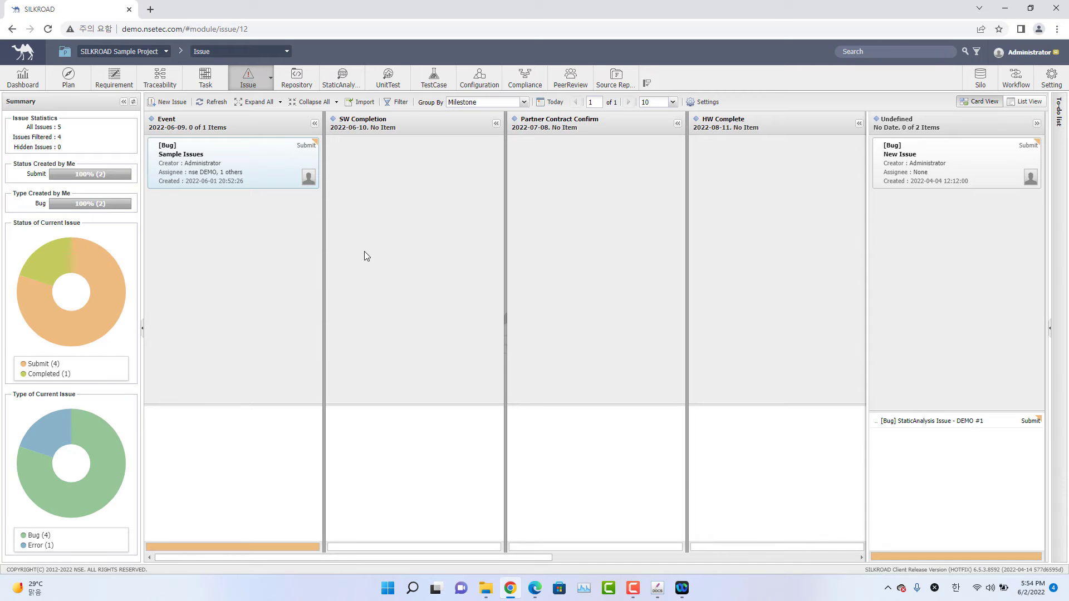
Review the Issue menus and the field mapping for moving Sample Issues to the second New Menu, without moving the card
{"action": "left_click", "coordinate": [271, 83]}
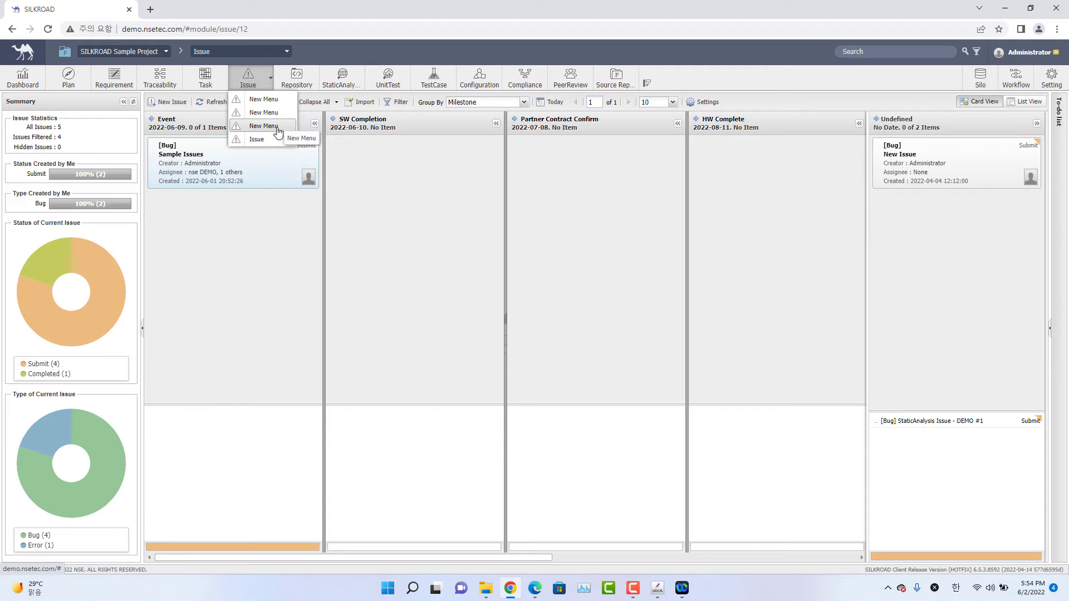
{"action": "right_click", "coordinate": [271, 168]}
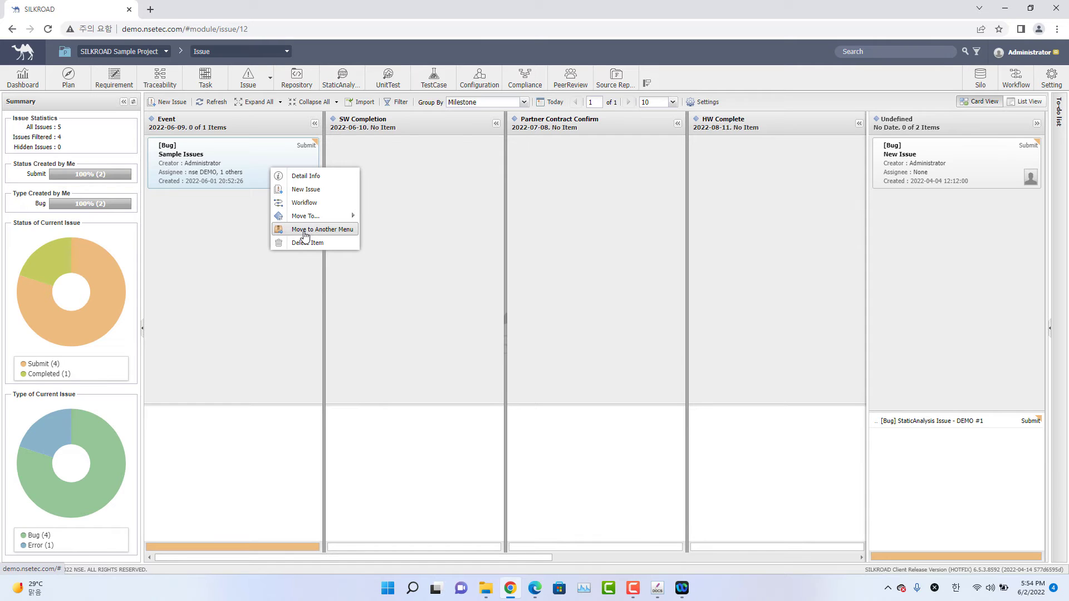
{"action": "left_click", "coordinate": [305, 230]}
{"action": "left_click", "coordinate": [533, 249]}
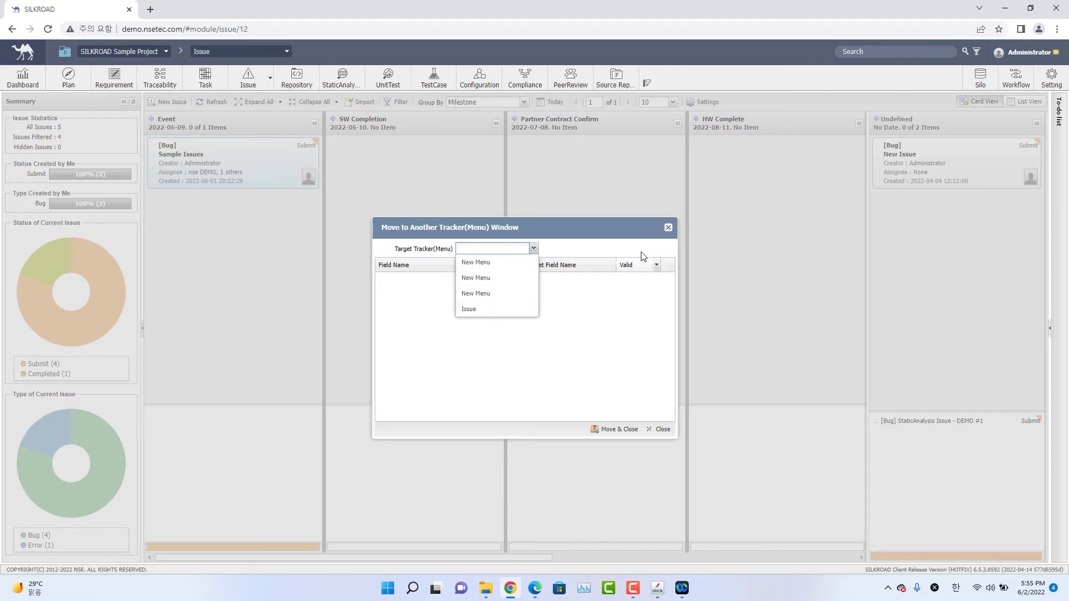
{"action": "left_click", "coordinate": [501, 284]}
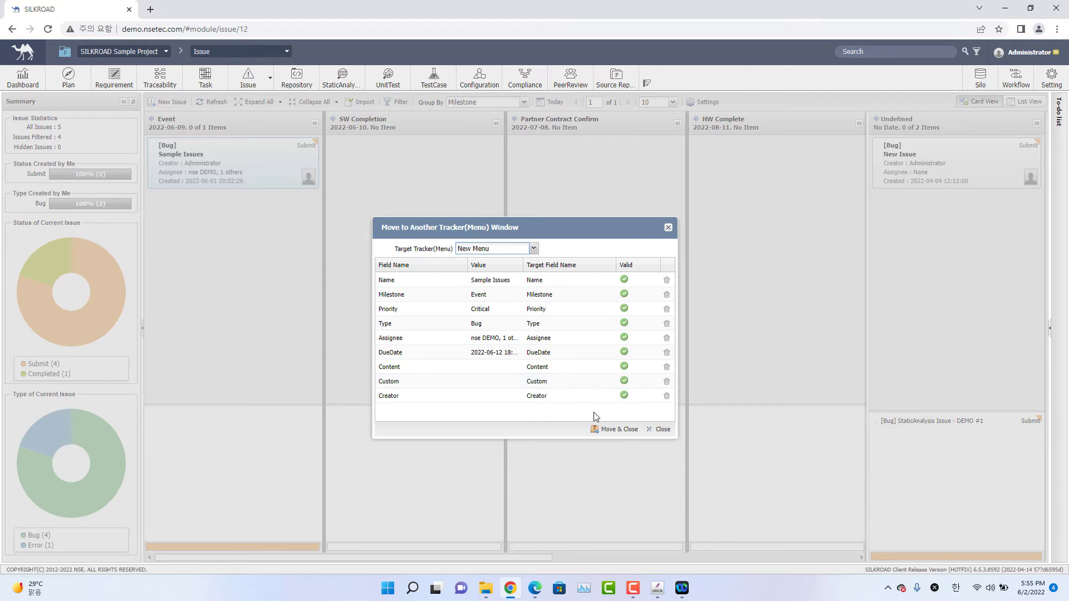
{"action": "left_click", "coordinate": [661, 431]}
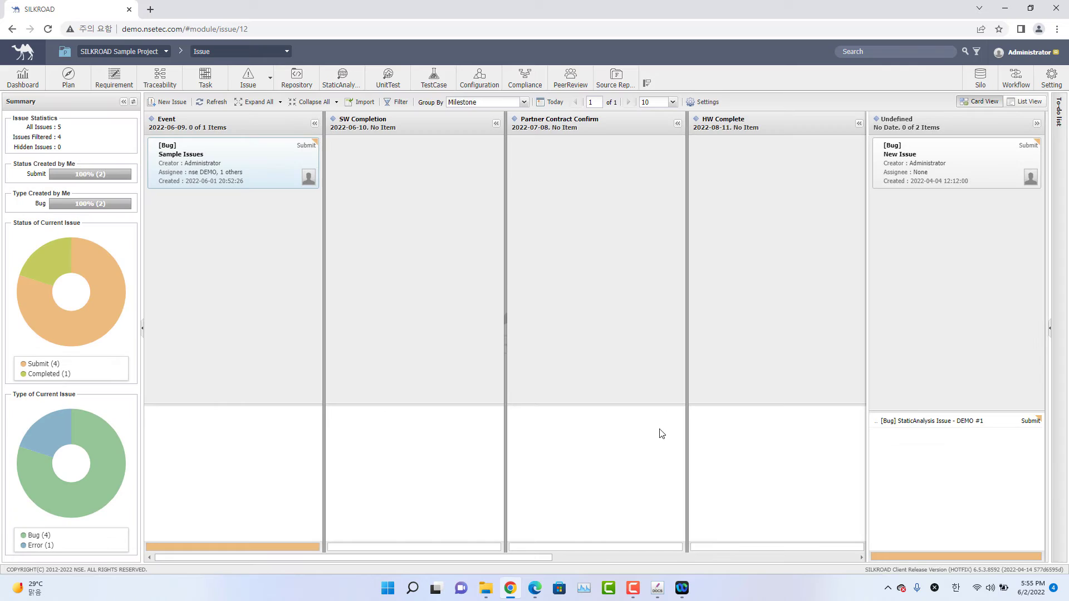
{"action": "right_click", "coordinate": [252, 167]}
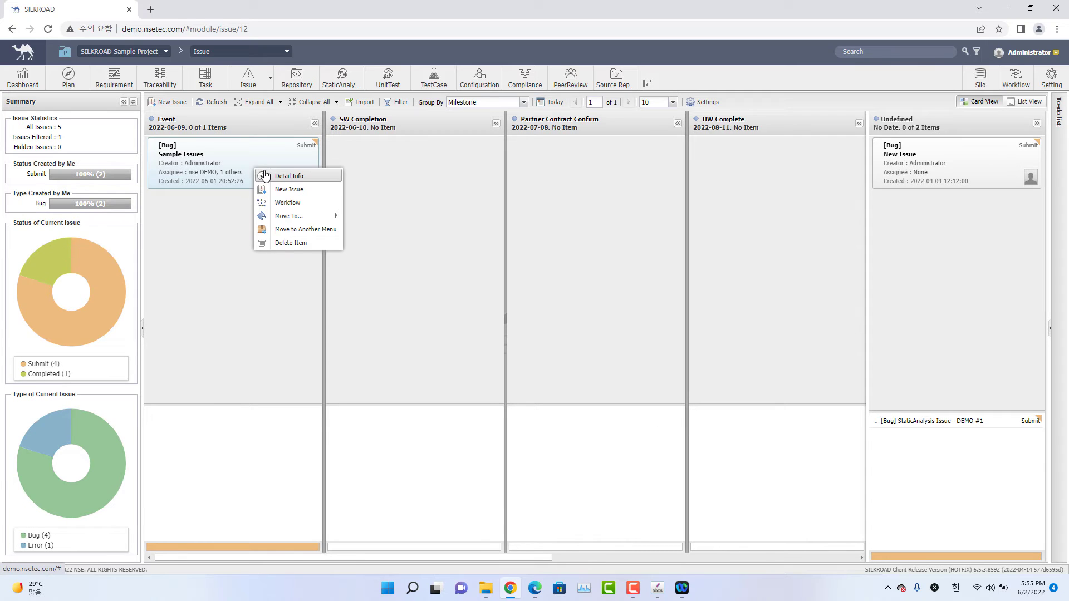
{"action": "left_click", "coordinate": [307, 244]}
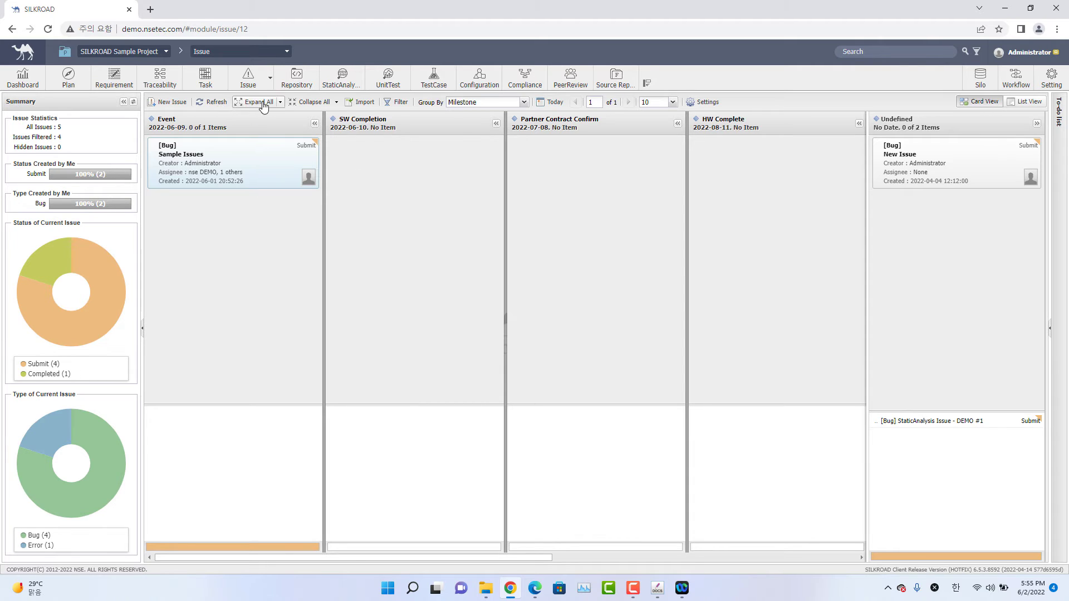
Start an issue import and check the available application targets and the file types offered for JIRA
{"action": "left_click", "coordinate": [375, 106]}
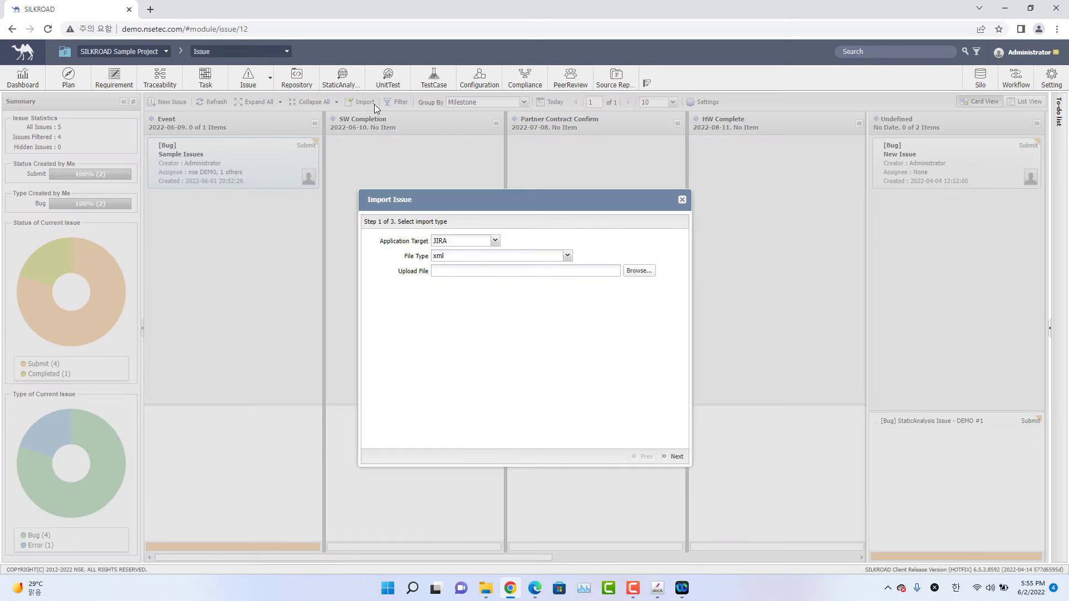
{"action": "left_click", "coordinate": [495, 242]}
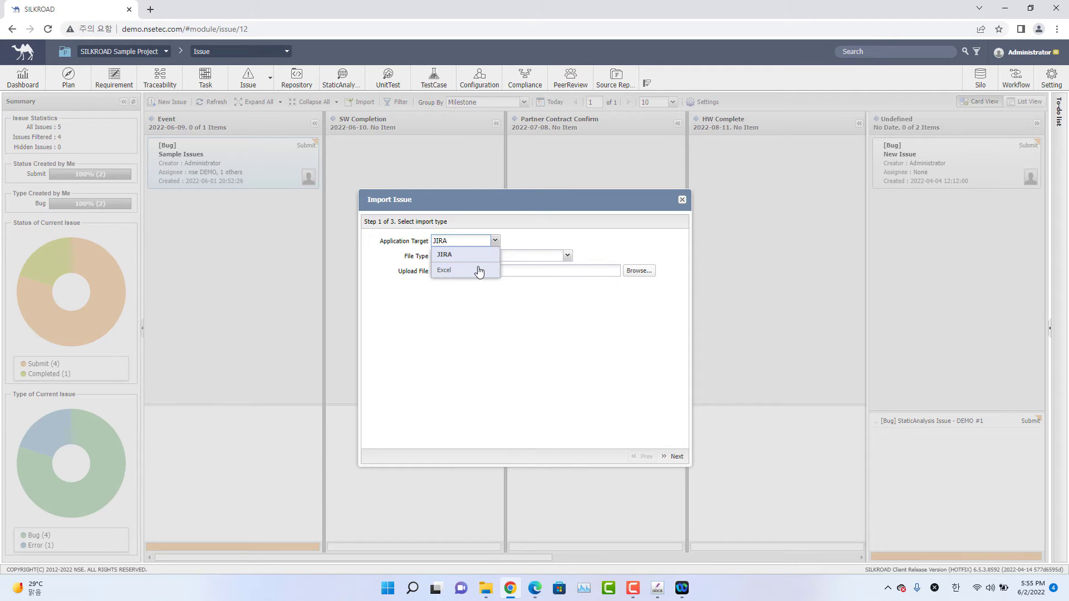
{"action": "left_click", "coordinate": [593, 256]}
{"action": "left_click", "coordinate": [568, 258]}
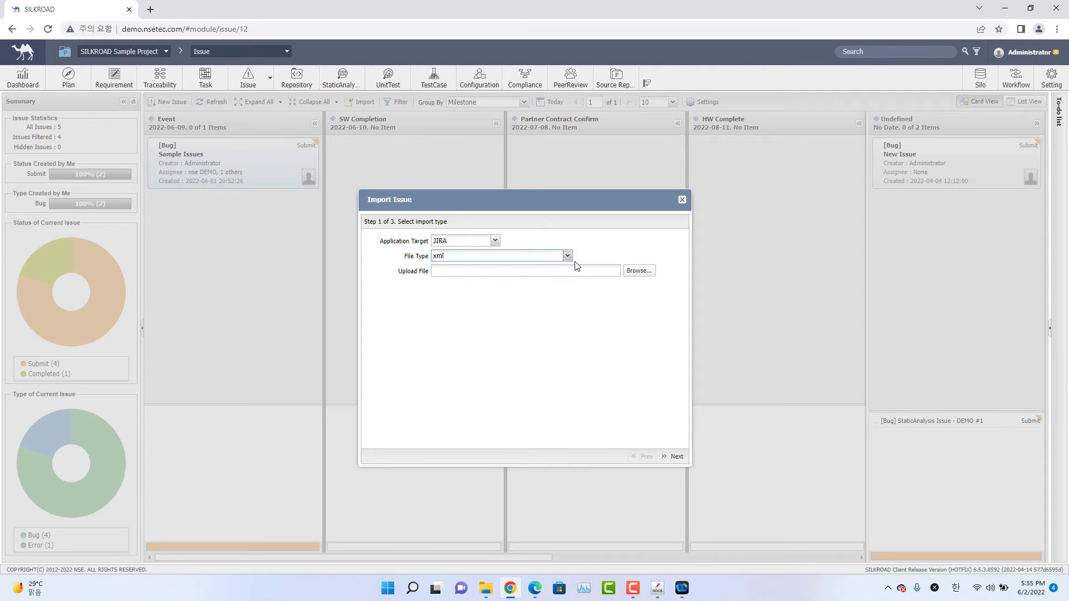
{"action": "left_click", "coordinate": [563, 257]}
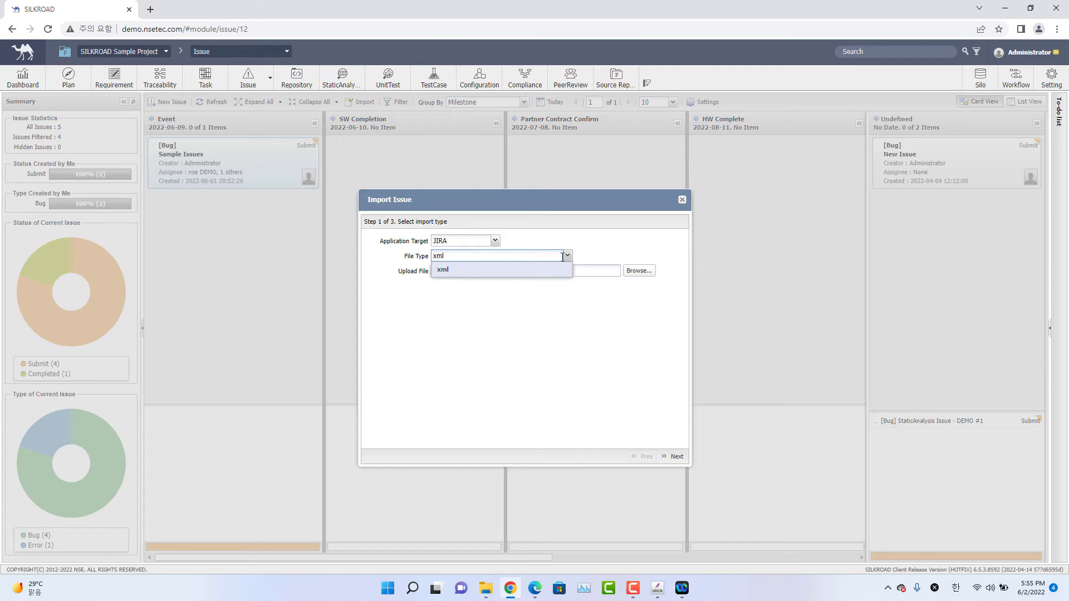
Set the import's application target to Excel, check its file types, and close the import without uploading a file
{"action": "left_click", "coordinate": [495, 240]}
{"action": "left_click", "coordinate": [479, 270]}
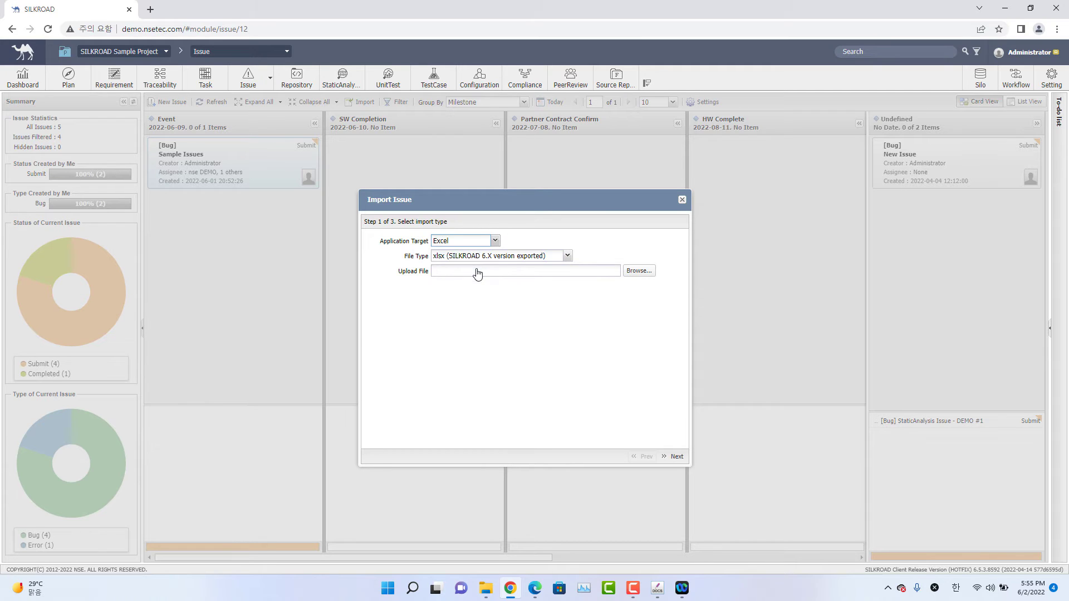
{"action": "left_click", "coordinate": [567, 256]}
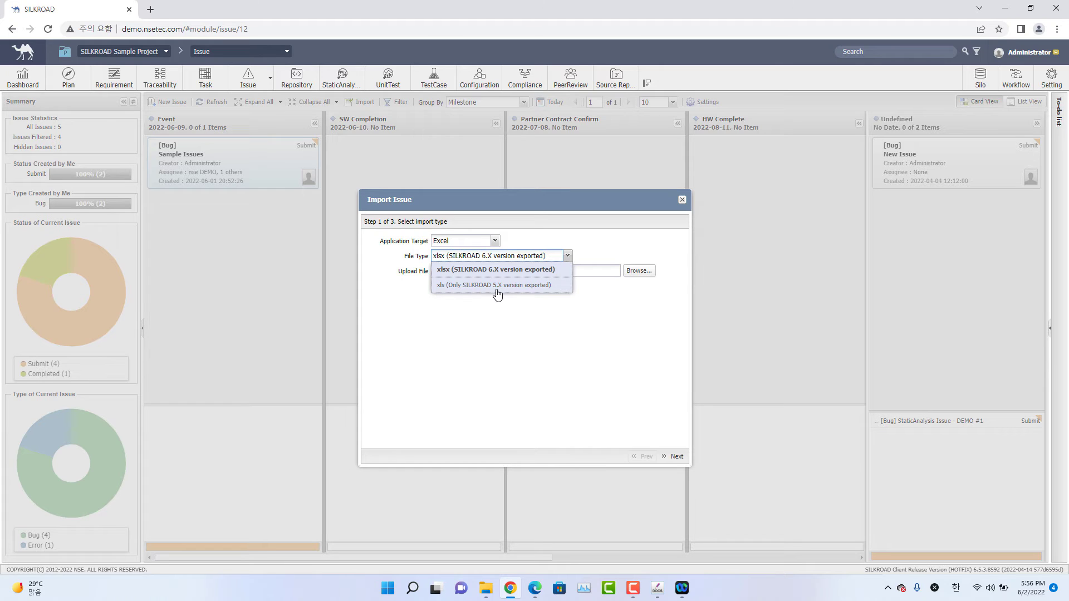
{"action": "left_click", "coordinate": [532, 322]}
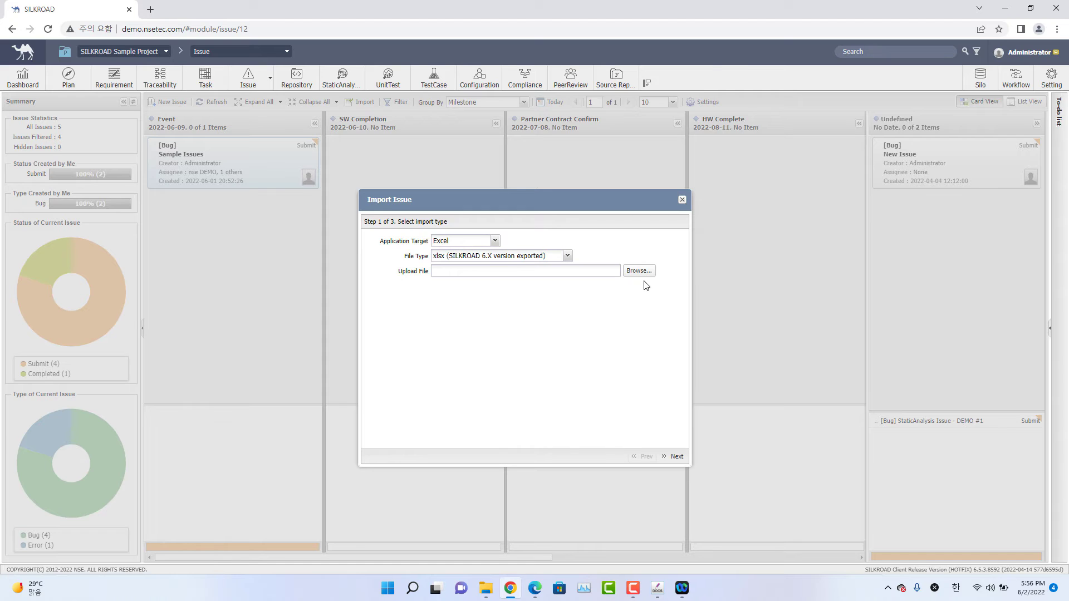
{"action": "left_click", "coordinate": [683, 201]}
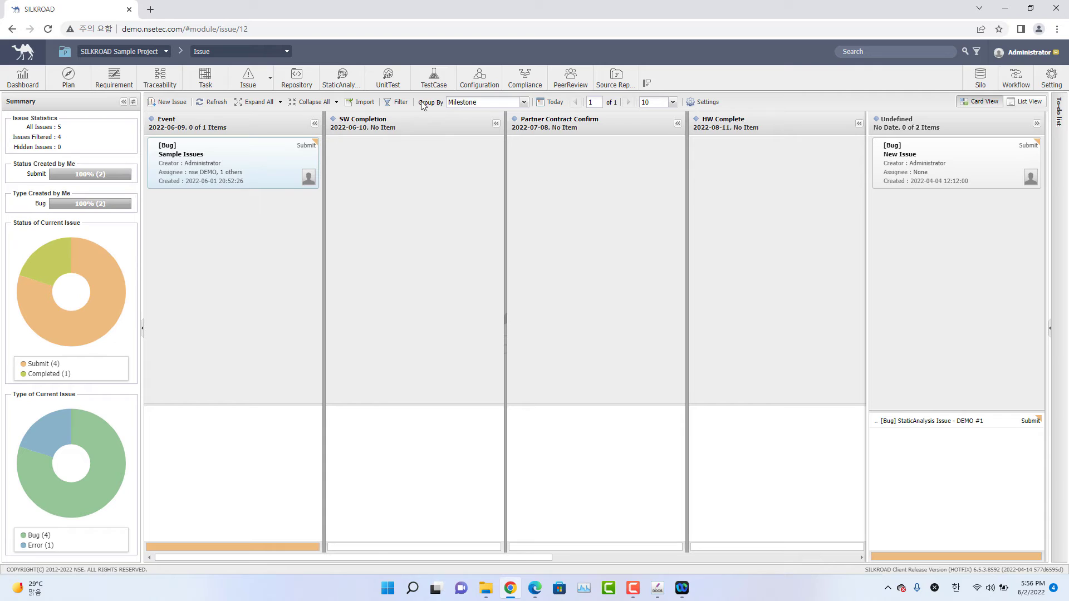
Review the grouping options available for the issue board, keeping it grouped by Milestone
{"action": "left_click", "coordinate": [524, 104]}
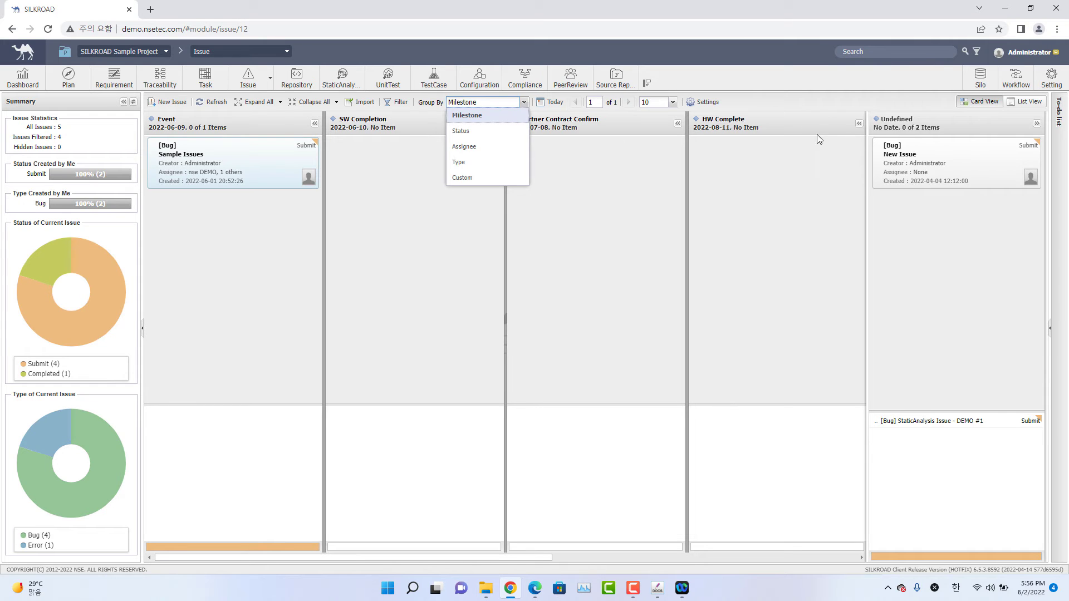
{"action": "left_click", "coordinate": [781, 143]}
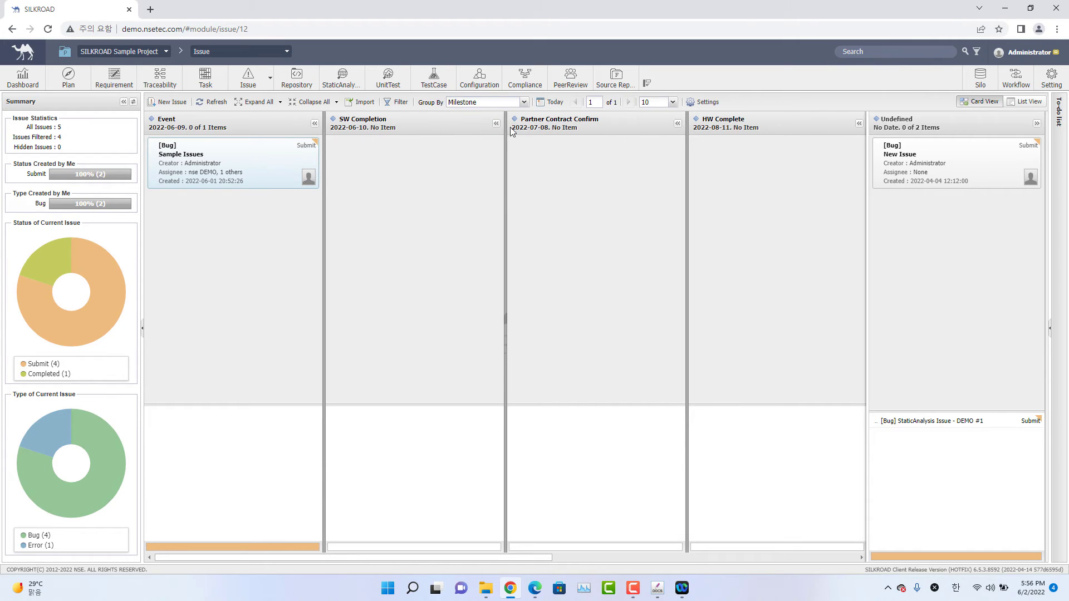
{"action": "left_click", "coordinate": [514, 103]}
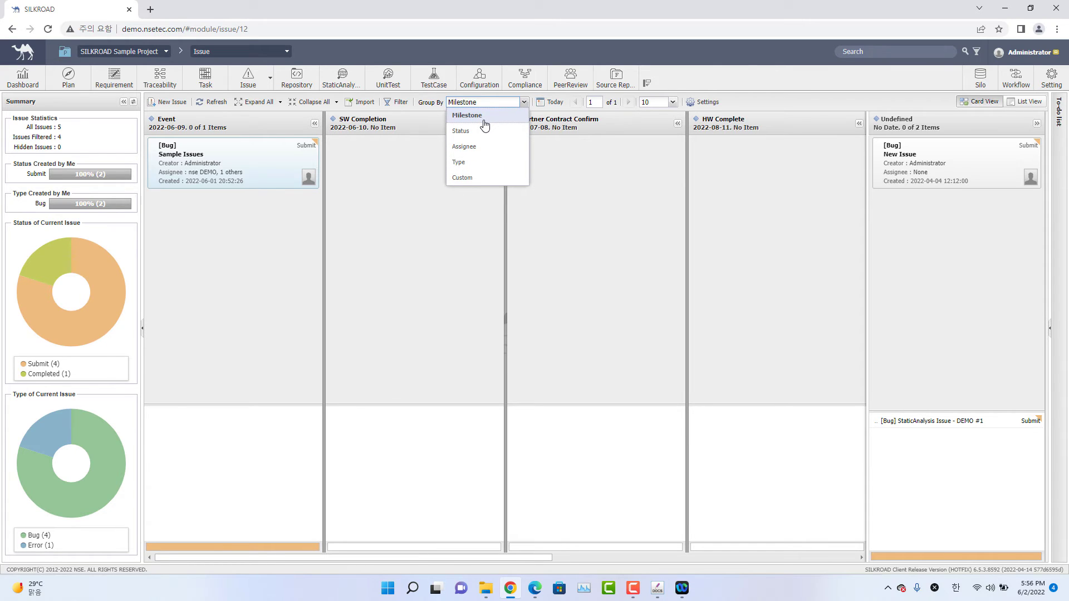
{"action": "left_click", "coordinate": [497, 191]}
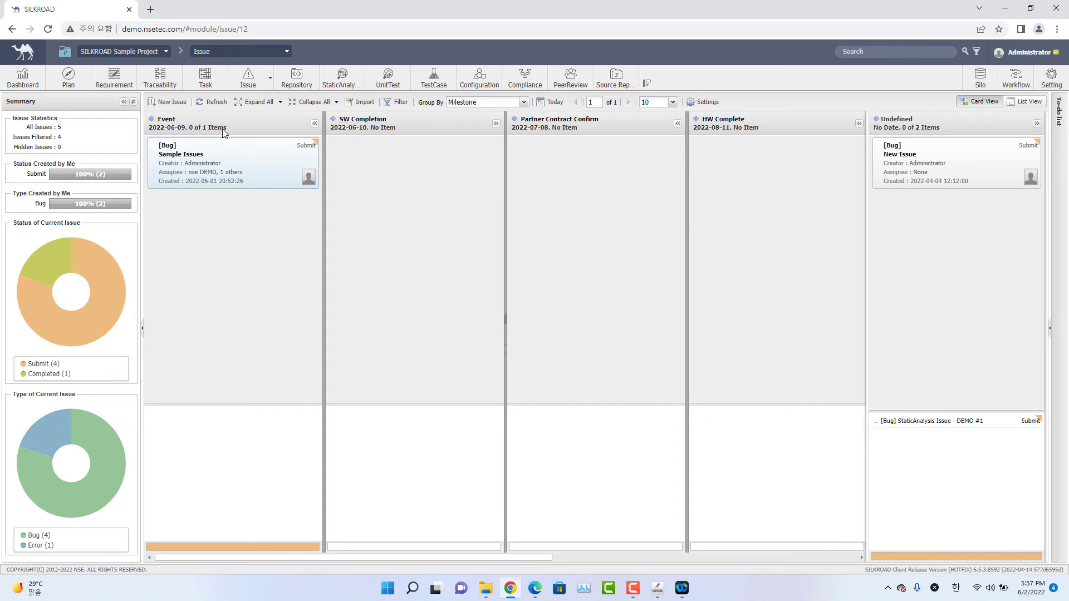
{"action": "left_click", "coordinate": [523, 104]}
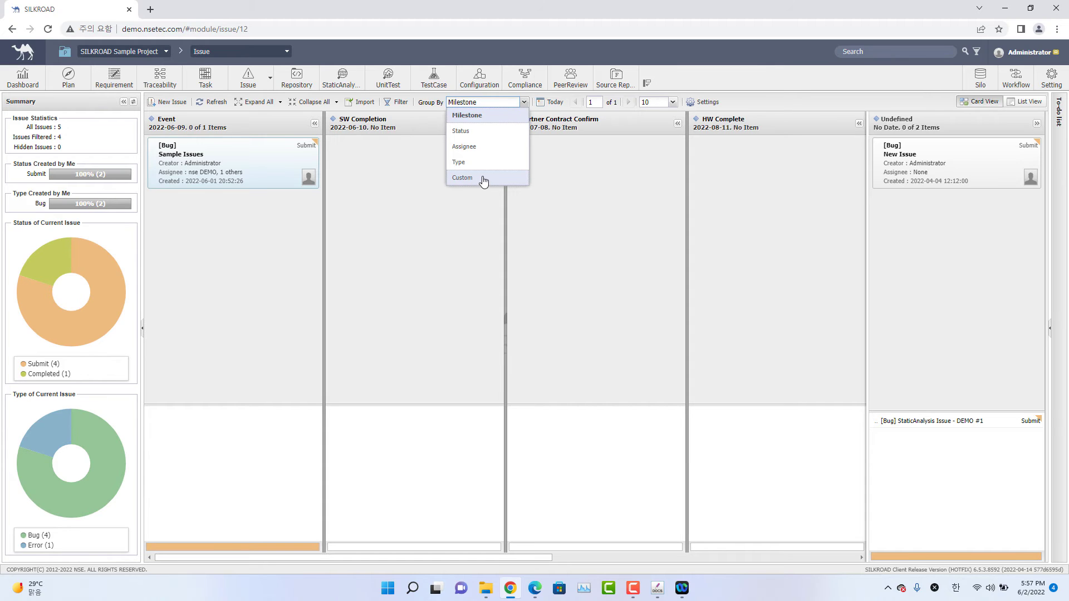
{"action": "left_click", "coordinate": [710, 70]}
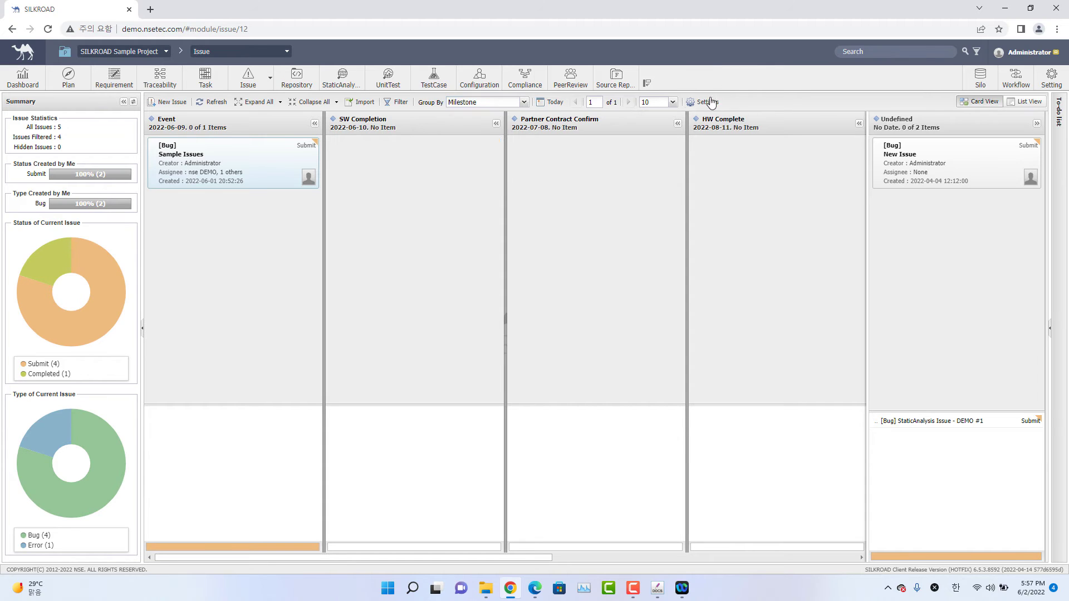
Review the tracker's Properties and Task settings, close them without changes, and compare the custom group fields with the board's grouping options
{"action": "left_click", "coordinate": [706, 102]}
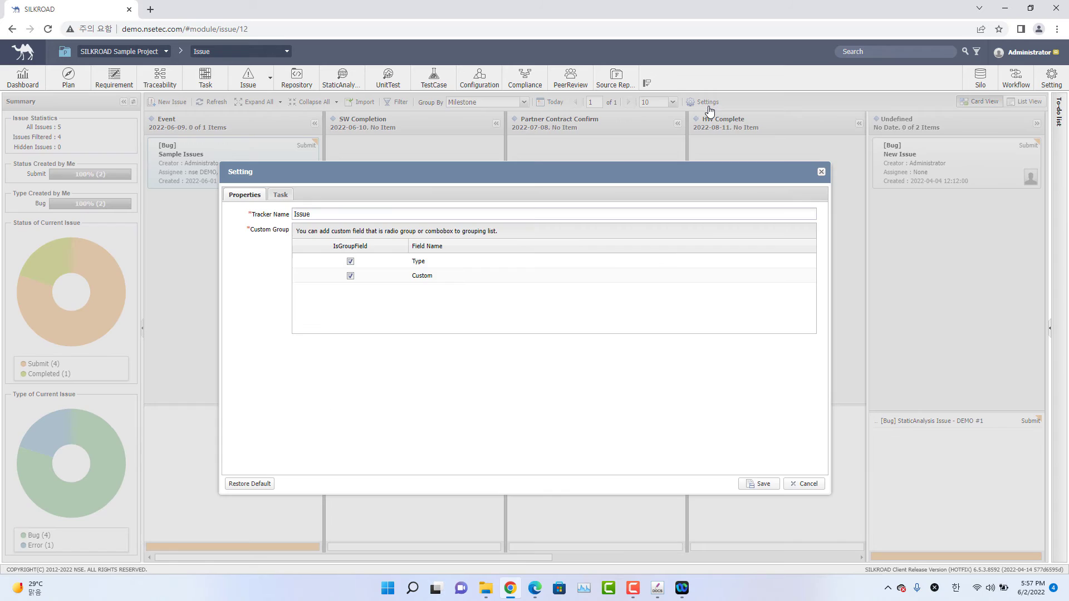
{"action": "left_click", "coordinate": [288, 198]}
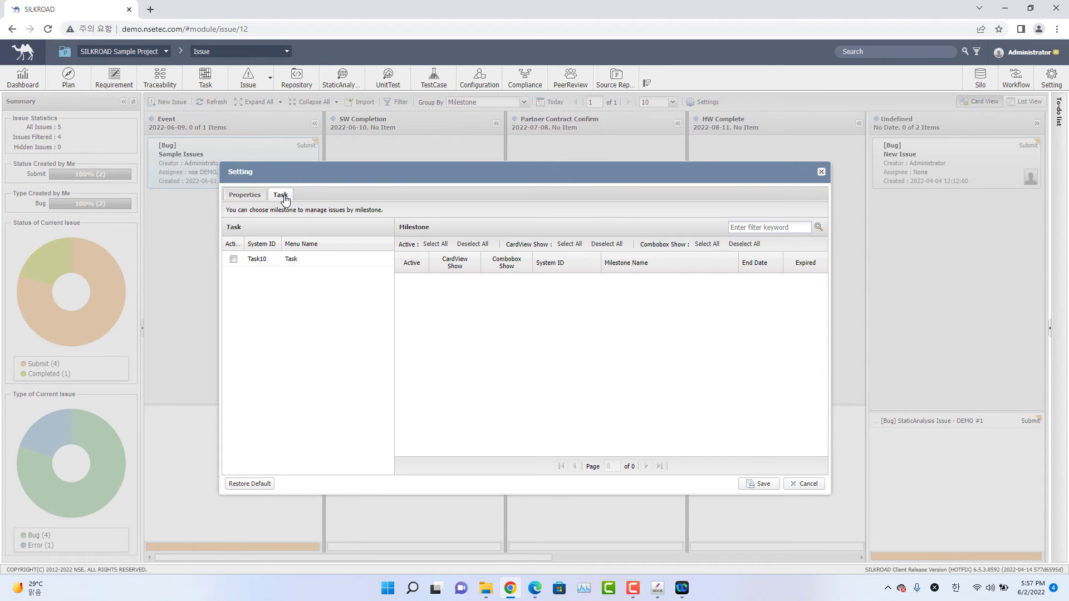
{"action": "left_click", "coordinate": [258, 199]}
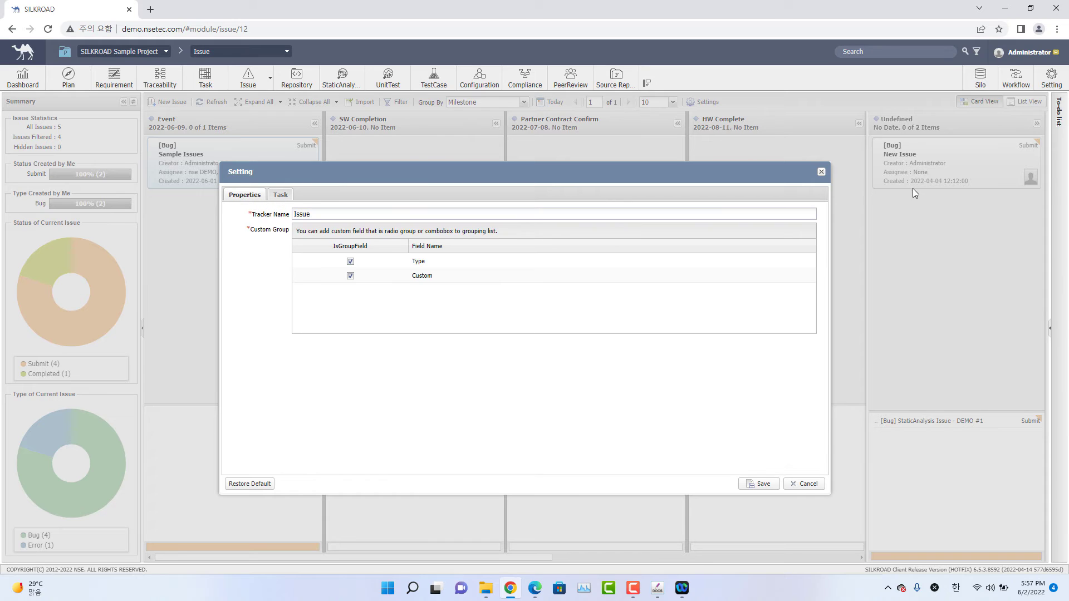
{"action": "left_click", "coordinate": [823, 173]}
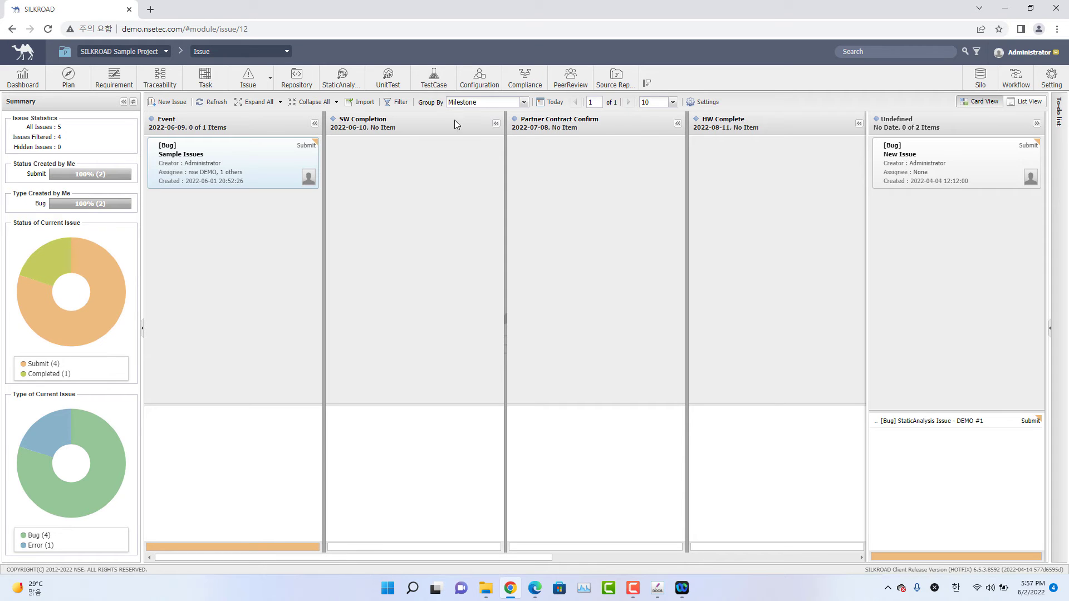
{"action": "left_click", "coordinate": [520, 102]}
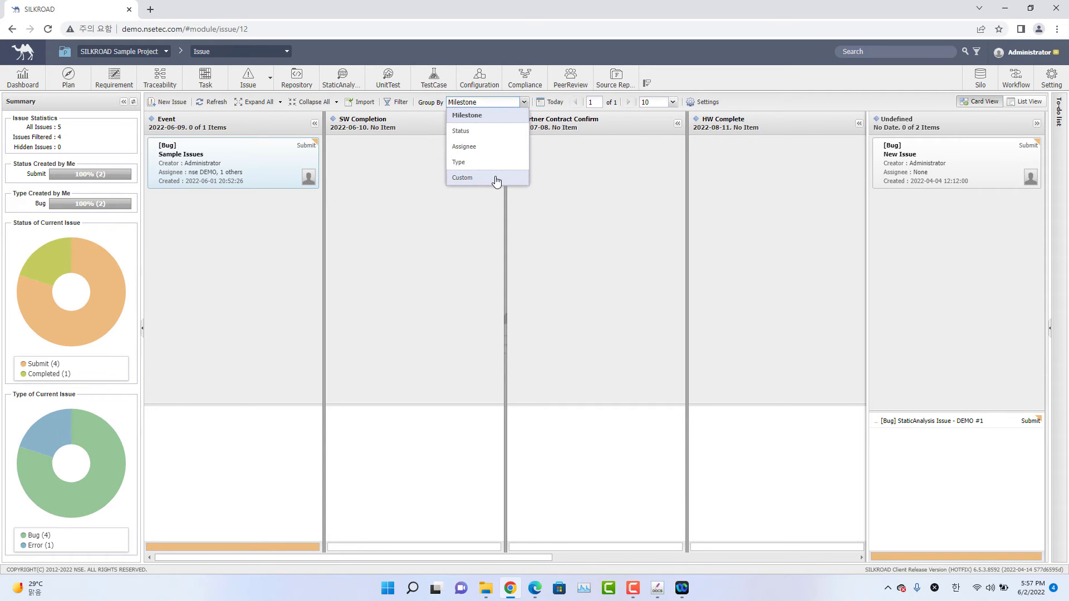
{"action": "left_click", "coordinate": [524, 103]}
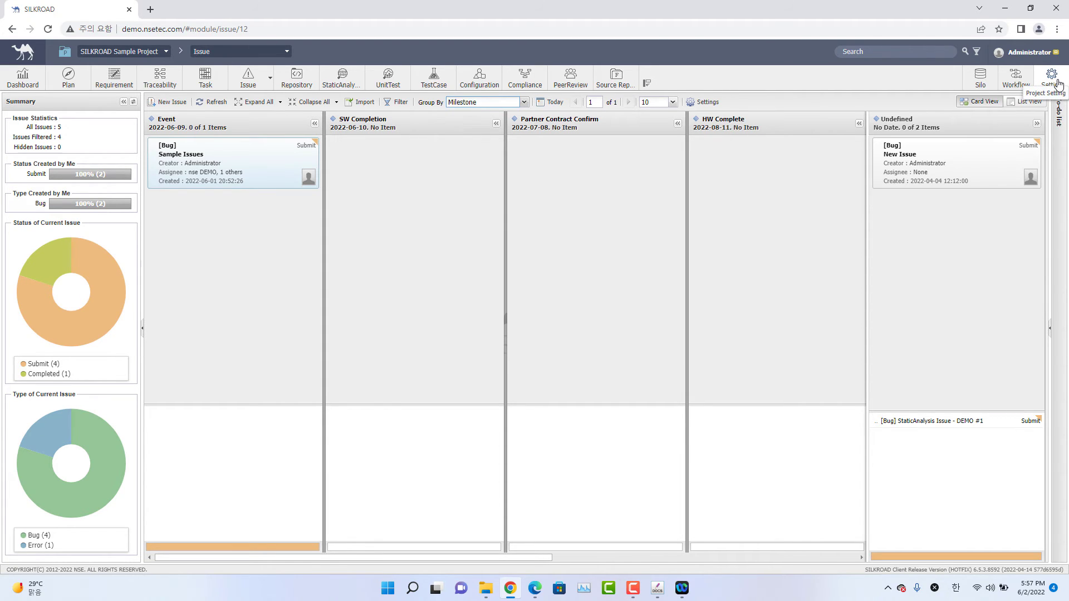
In the project settings' custom fields, add the option value a to the Issue tracker's Custom combobox field
{"action": "left_click", "coordinate": [1054, 81]}
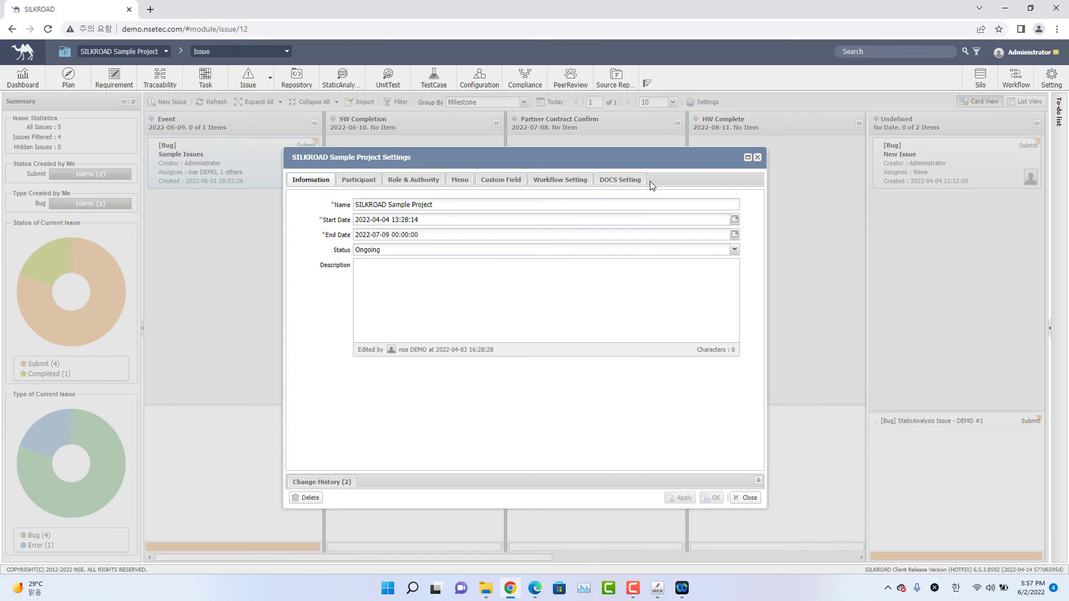
{"action": "left_click", "coordinate": [505, 184]}
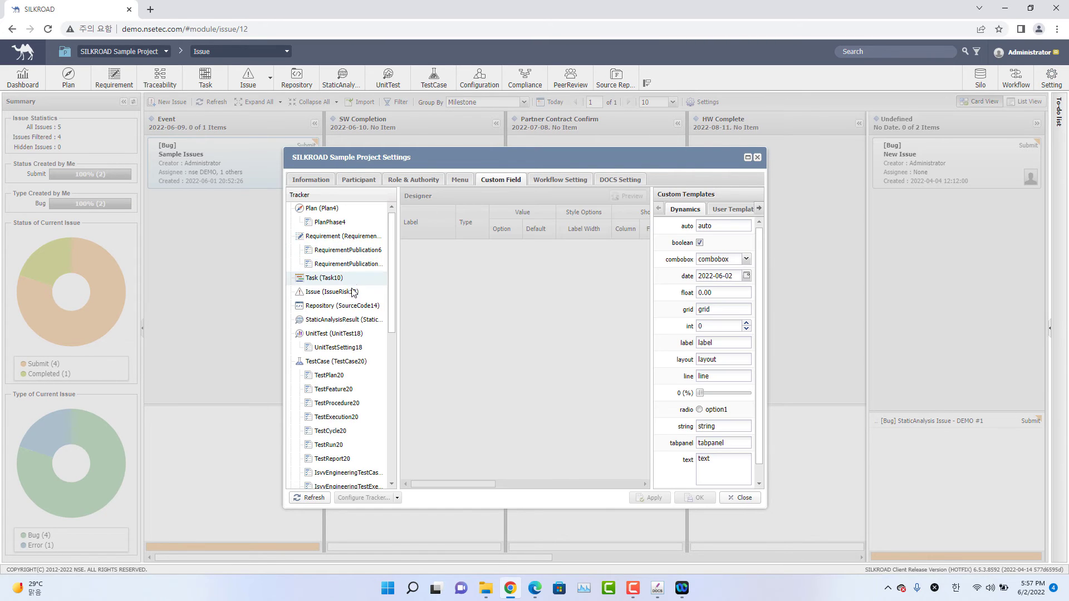
{"action": "left_click", "coordinate": [352, 293]}
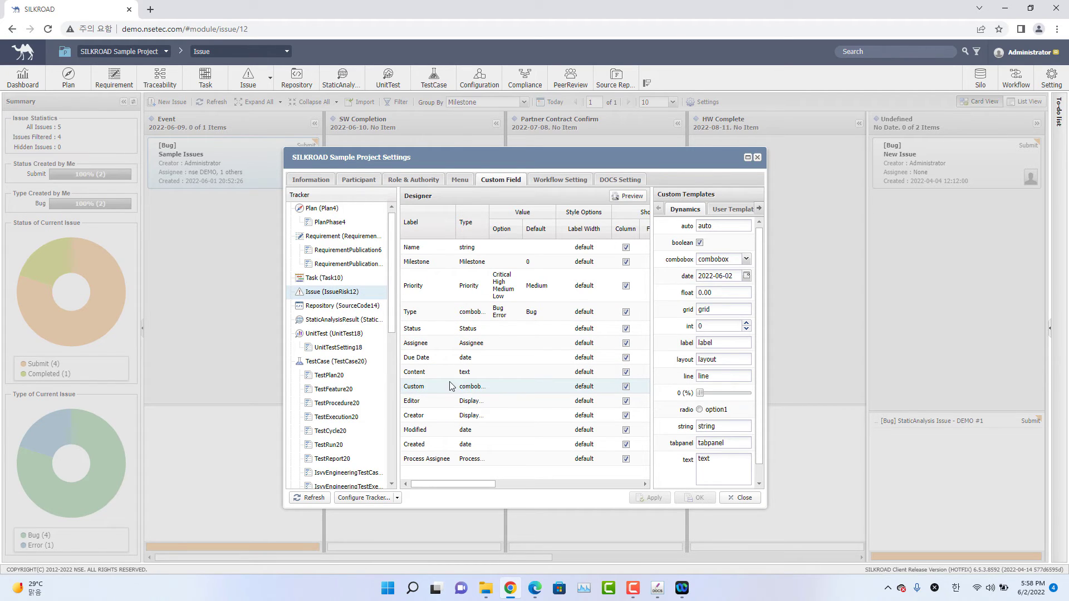
{"action": "double_click", "coordinate": [497, 393]}
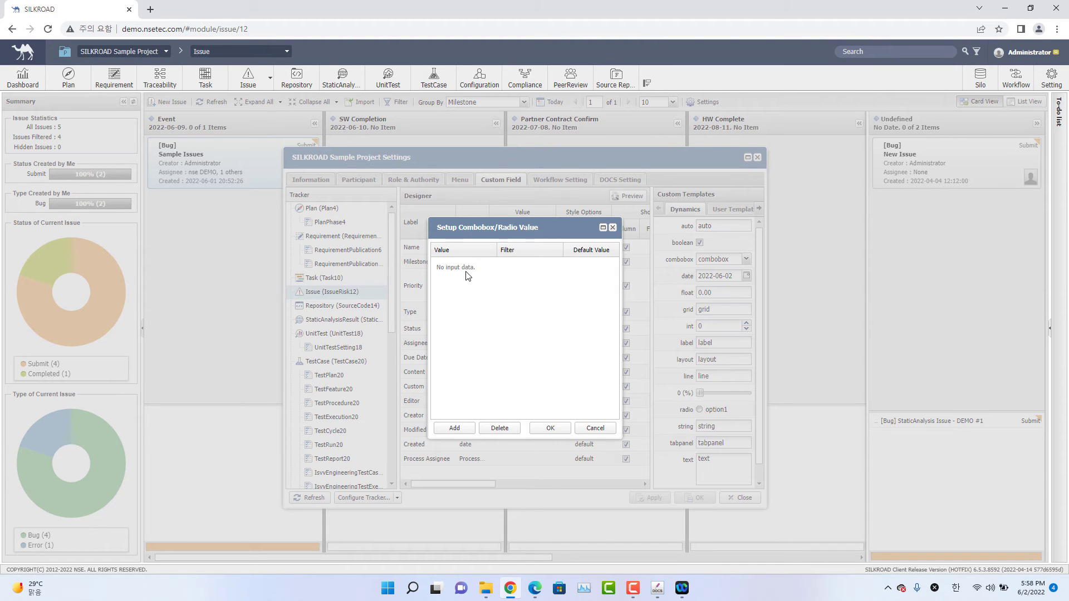
{"action": "left_click", "coordinate": [455, 429]}
{"action": "left_click", "coordinate": [469, 265]}
{"action": "type", "text": "a"}
{"action": "left_click", "coordinate": [500, 331]}
Add the option values b and c to the Custom combobox field and save the project settings
{"action": "left_click", "coordinate": [454, 428]}
{"action": "left_click", "coordinate": [480, 278]}
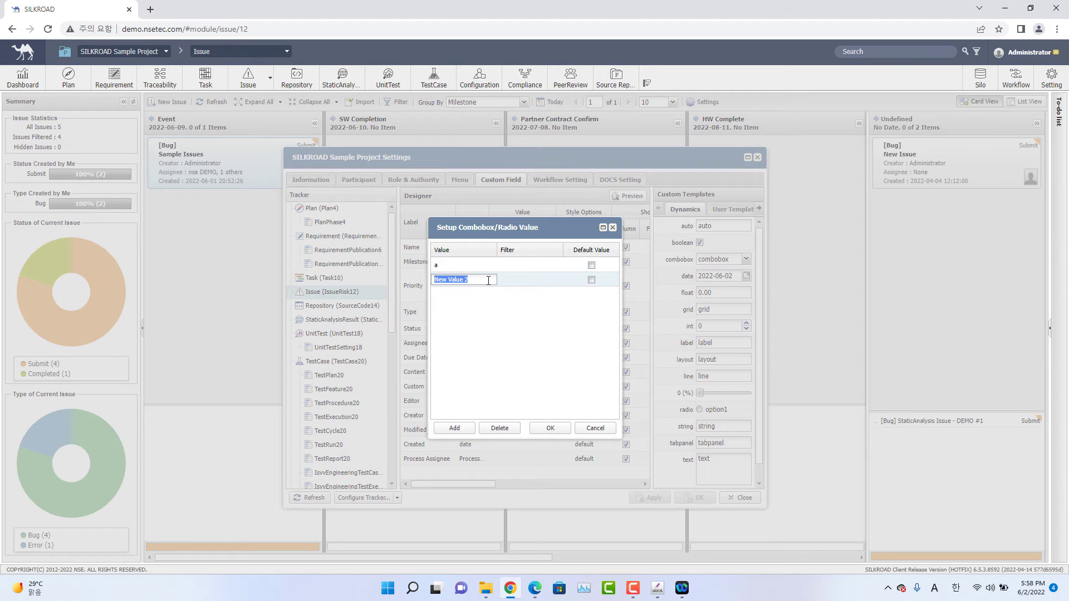
{"action": "type", "text": "b"}
{"action": "left_click", "coordinate": [459, 429]}
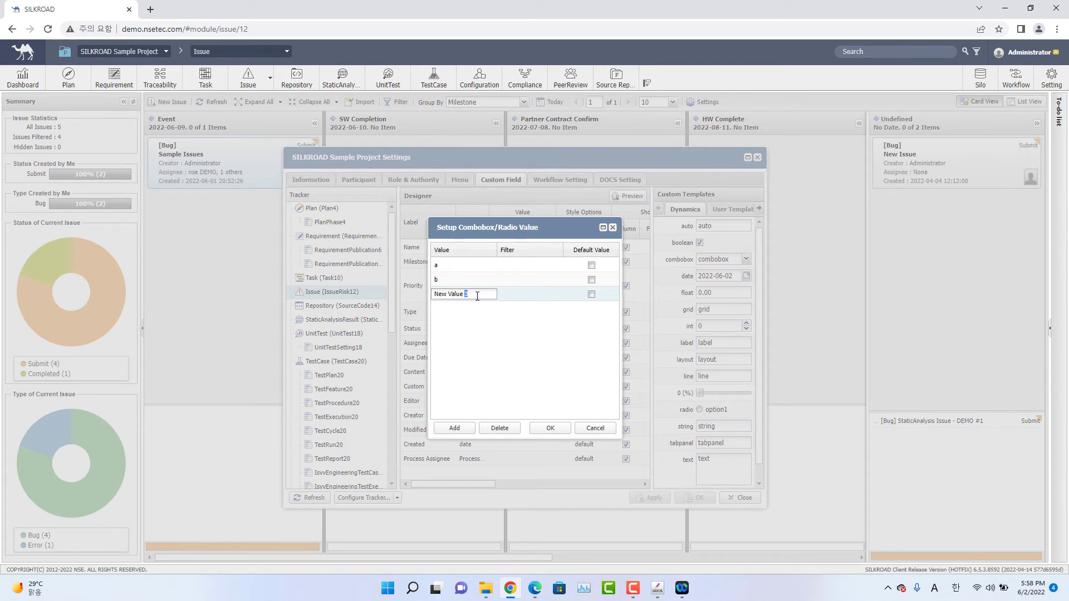
{"action": "left_click_drag", "start_coordinate": [477, 297], "coordinate": [434, 294]}
{"action": "type", "text": "c"}
{"action": "left_click", "coordinate": [550, 428]}
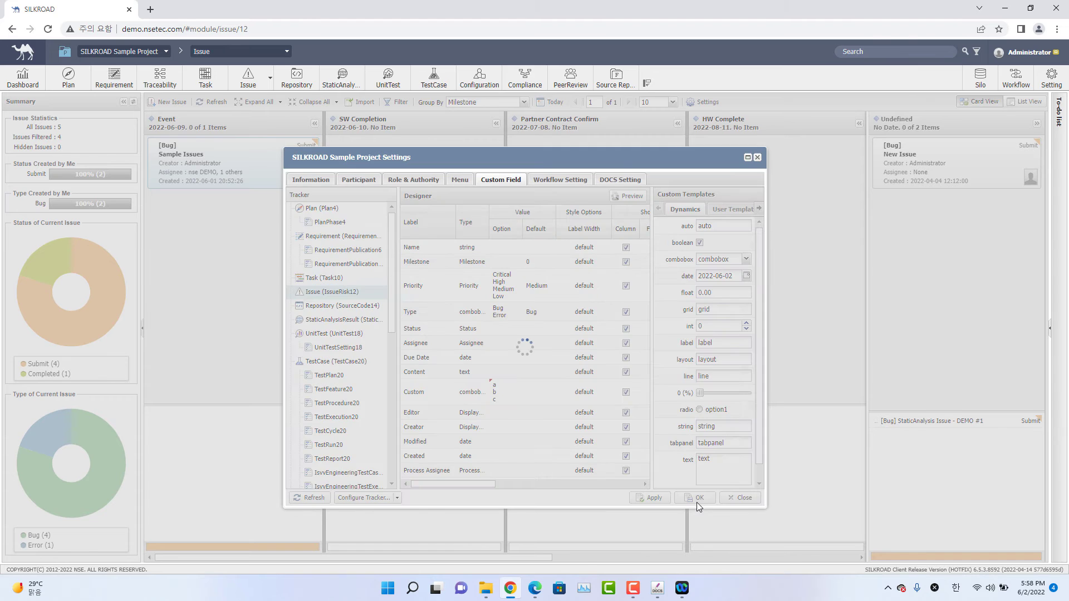
{"action": "left_click", "coordinate": [697, 501]}
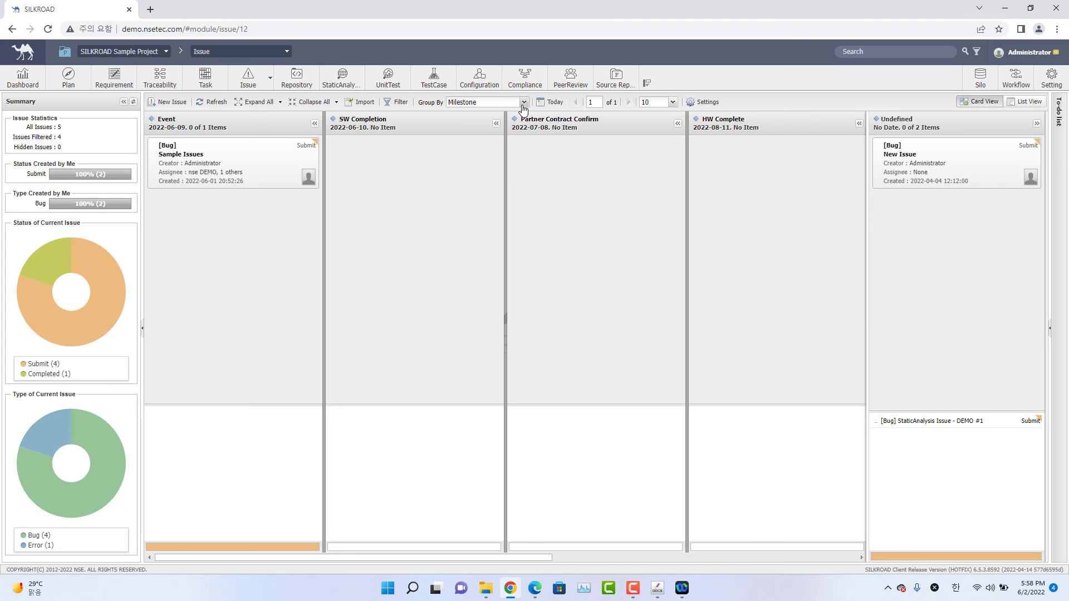
Check the board's grouping options, and set the Custom field of the Sample Issues issue to a, saving it
{"action": "left_click", "coordinate": [523, 103]}
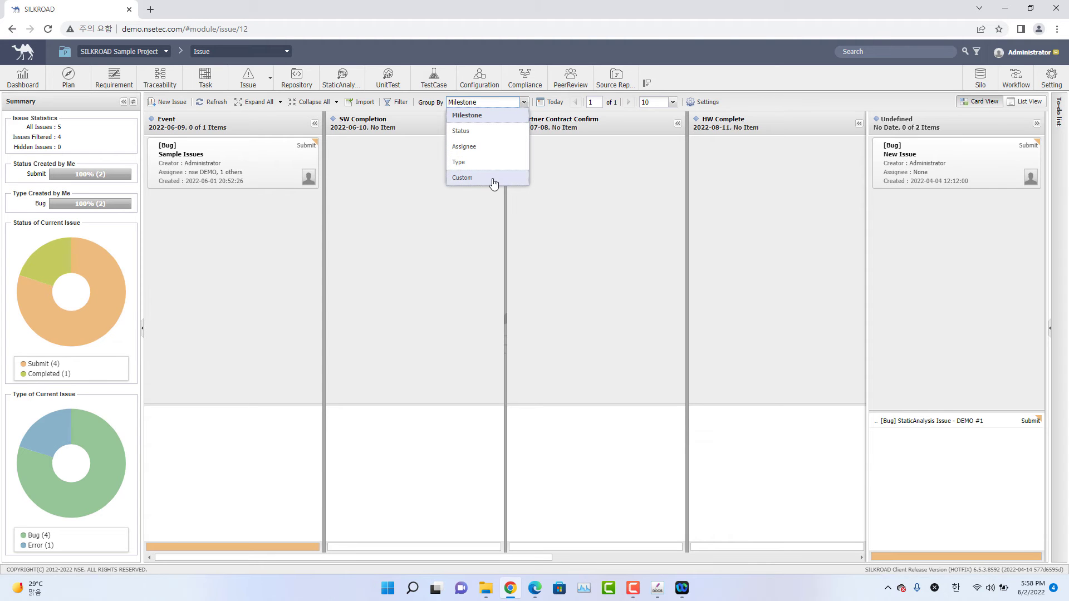
{"action": "left_click", "coordinate": [440, 196]}
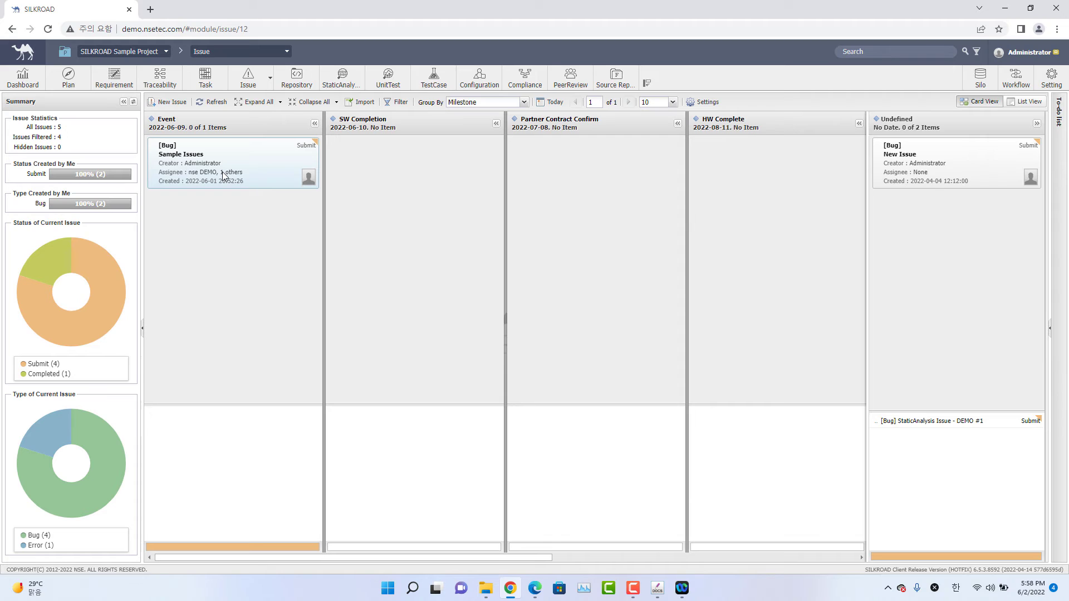
{"action": "double_click", "coordinate": [264, 161]}
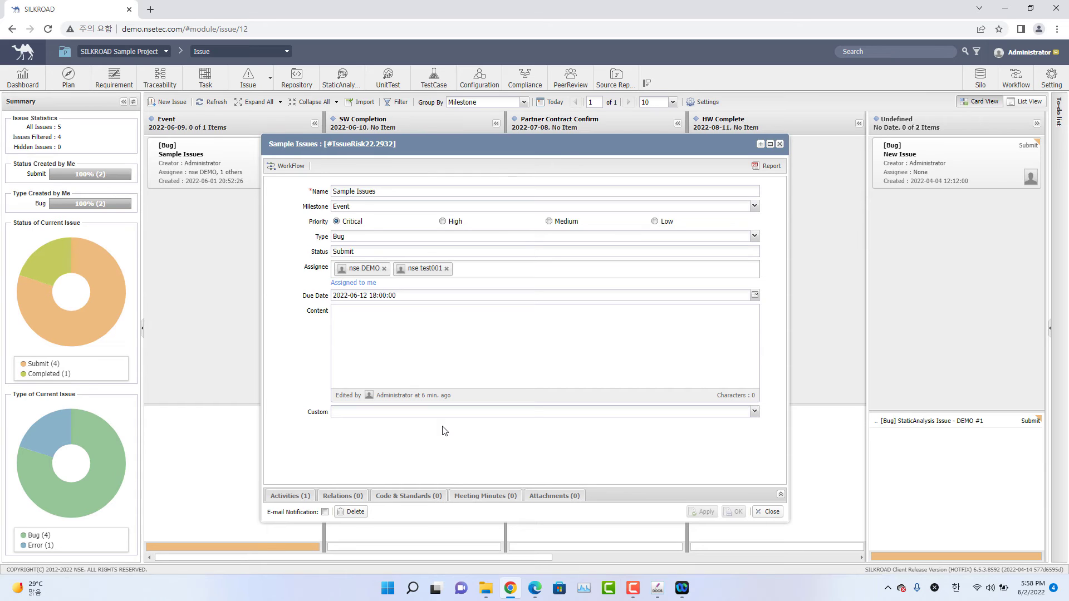
{"action": "left_click", "coordinate": [754, 415]}
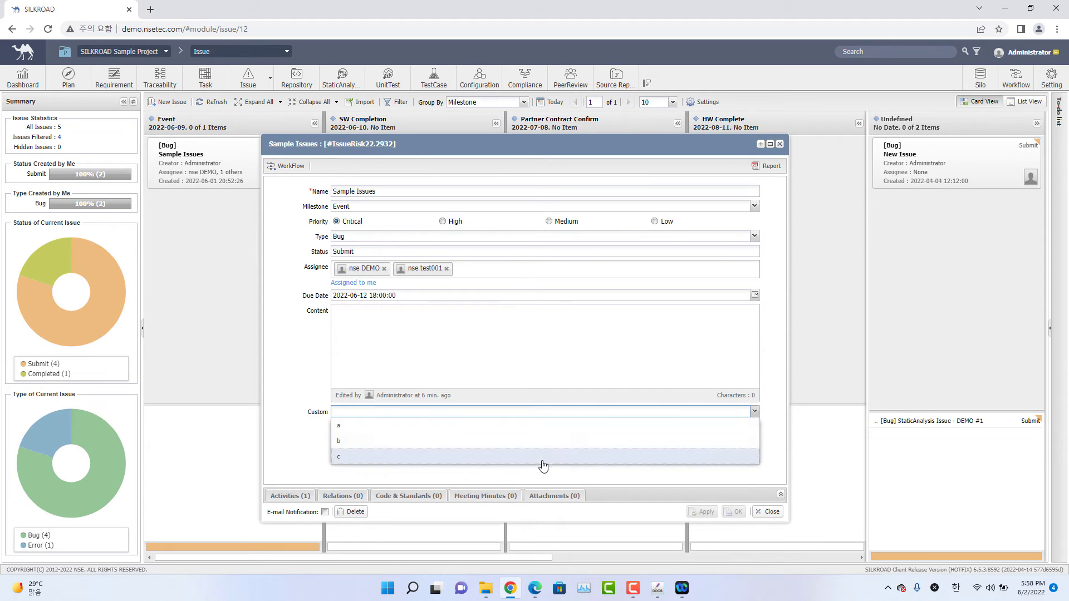
{"action": "left_click", "coordinate": [545, 430]}
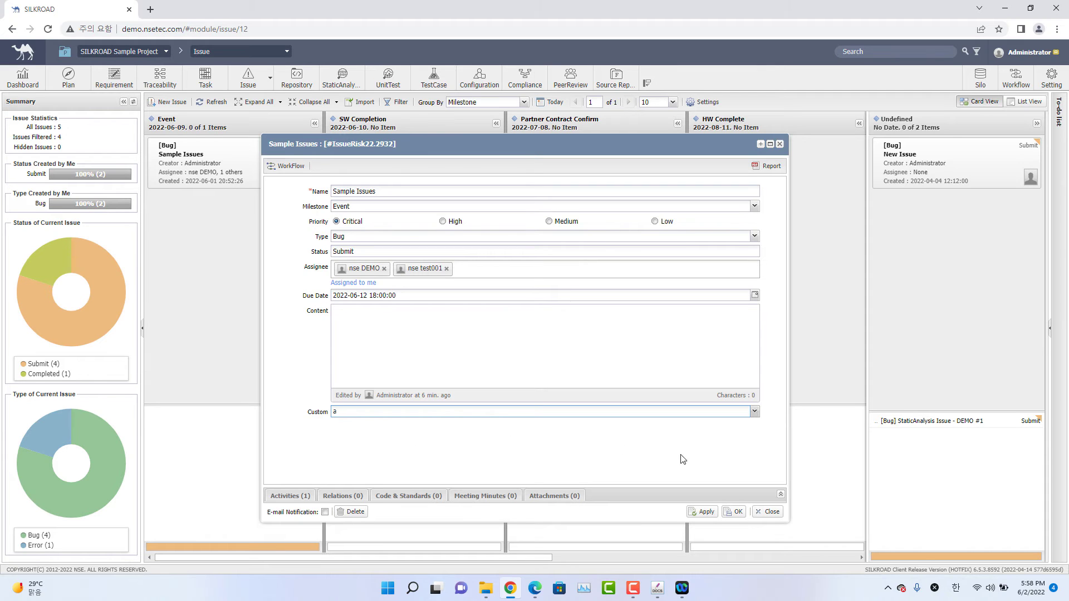
{"action": "left_click", "coordinate": [736, 514]}
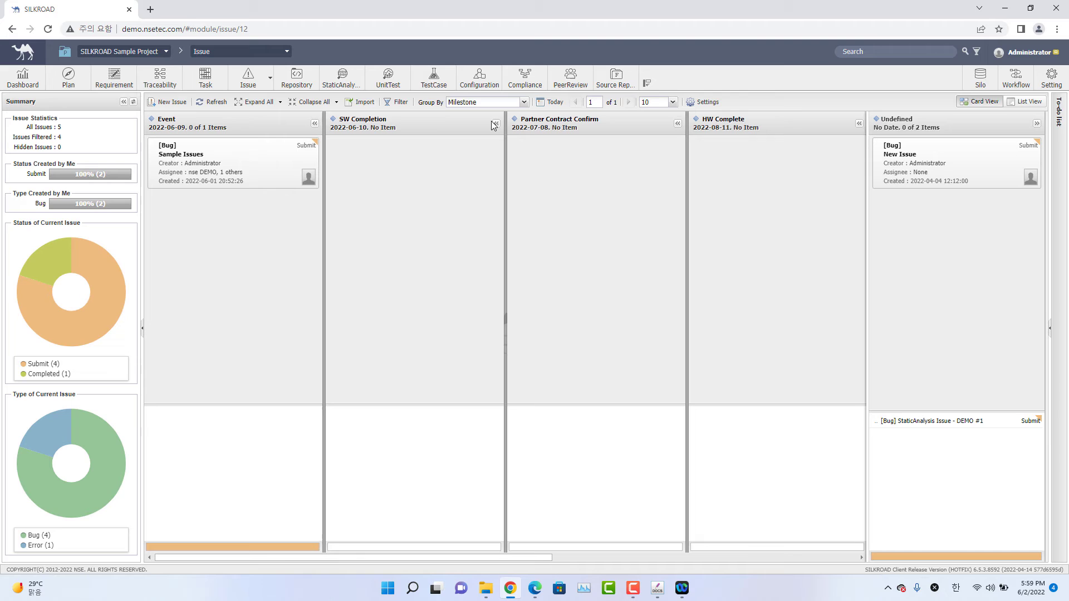
Group the issue board by the Custom field
{"action": "left_click", "coordinate": [523, 102]}
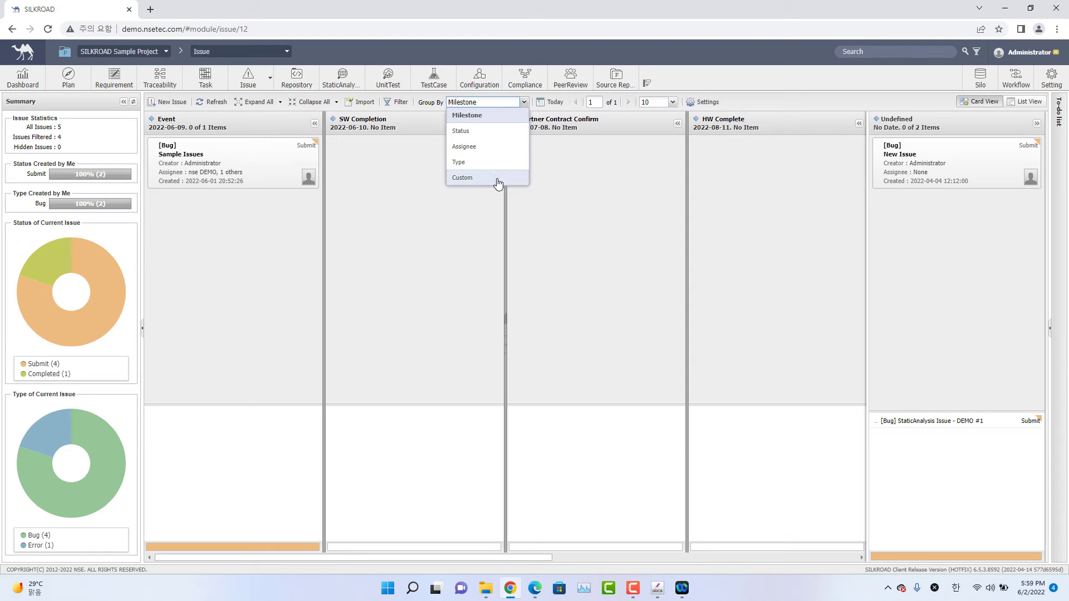
{"action": "left_click", "coordinate": [498, 178]}
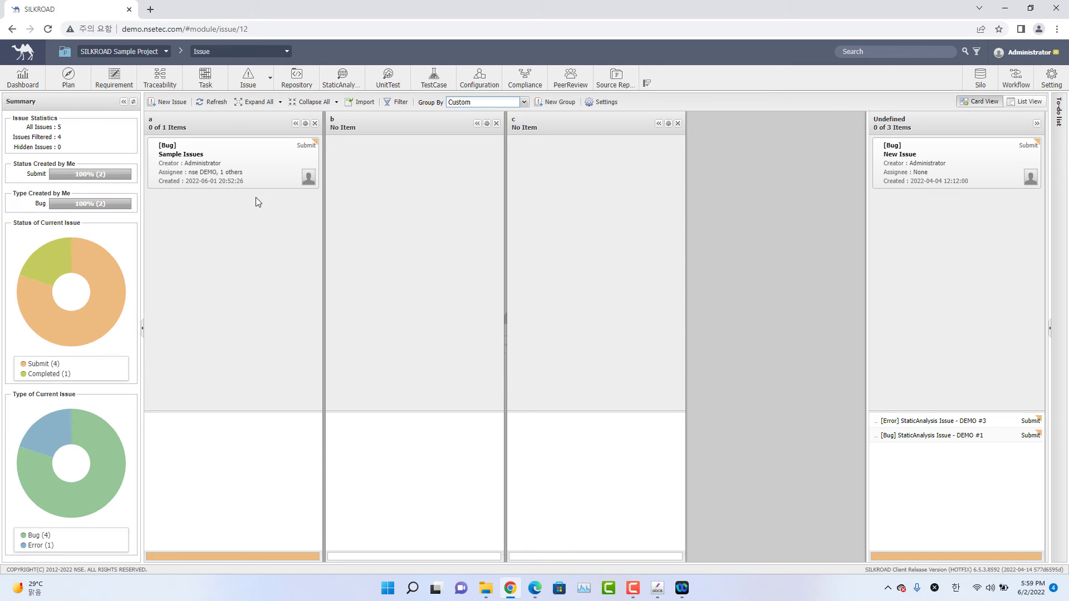
{"action": "mouse_move", "coordinate": [338, 181]}
Rename the tracker to Risk in its properties and save the change
{"action": "left_click", "coordinate": [606, 103]}
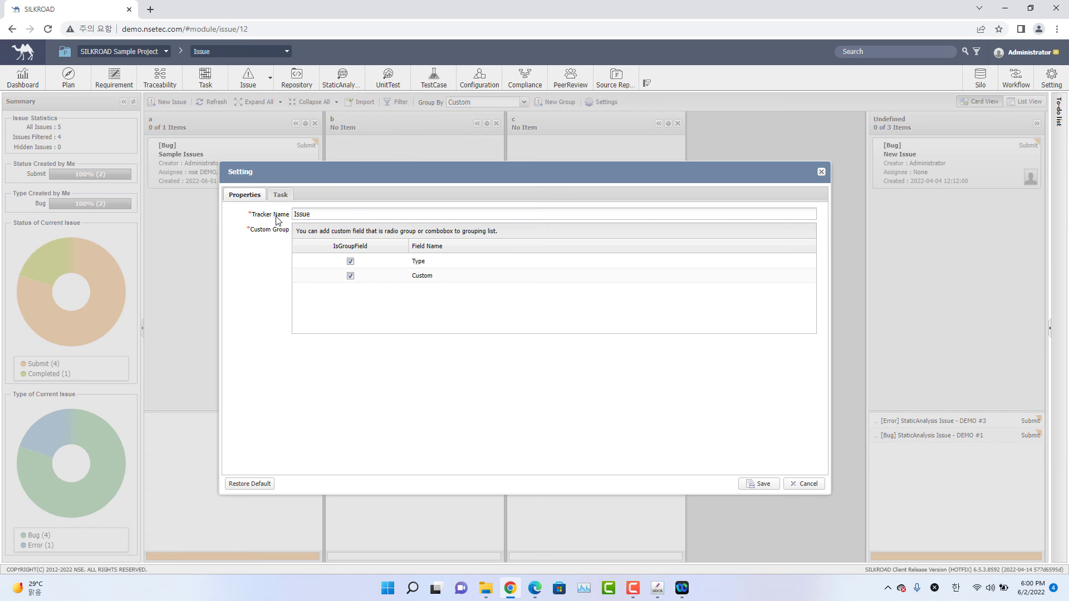
{"action": "left_click", "coordinate": [339, 217]}
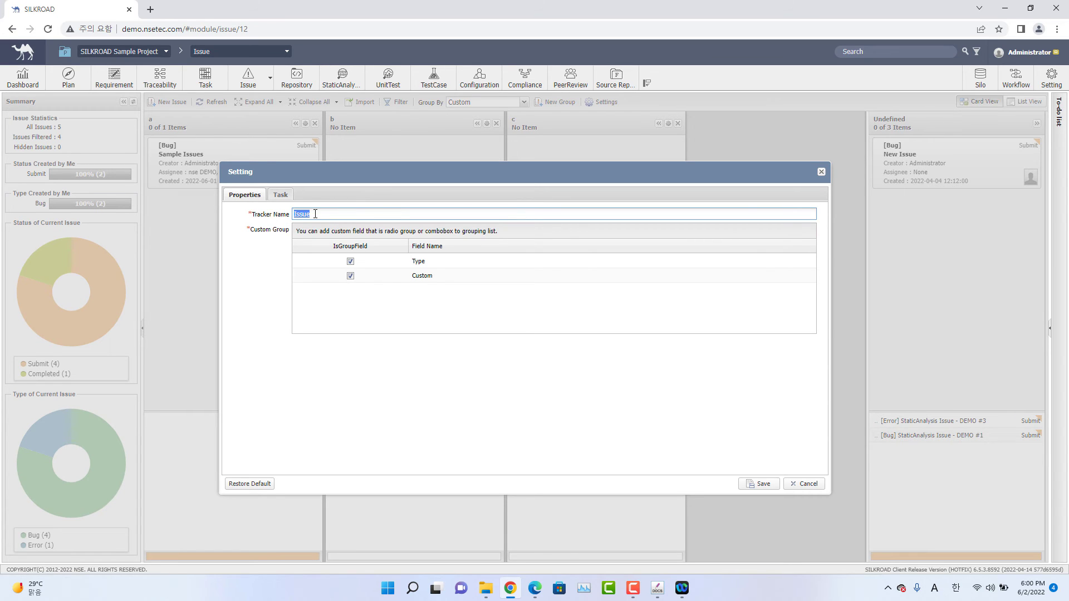
{"action": "type", "text": "Risk"}
{"action": "left_click", "coordinate": [771, 487]}
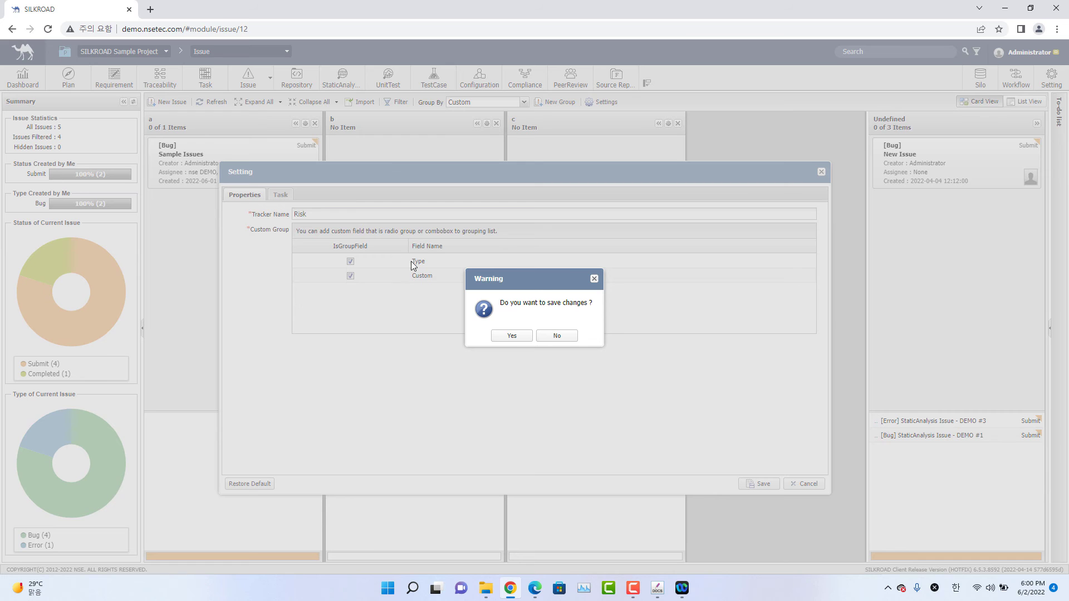
{"action": "left_click", "coordinate": [512, 335]}
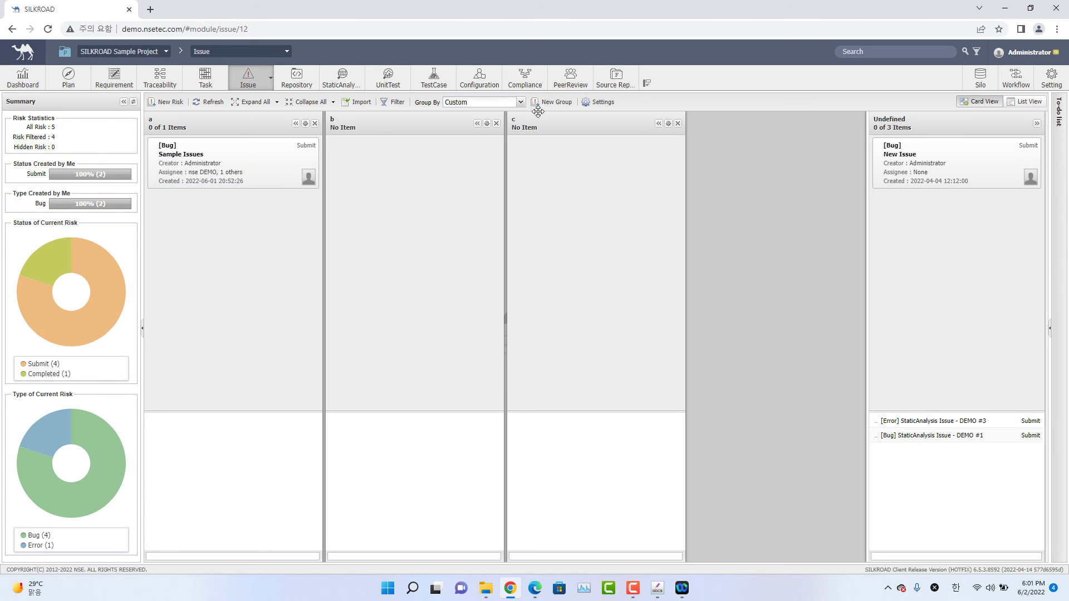
Activate the Task10 task menu as a milestone source in the tracker's Task settings
{"action": "left_click", "coordinate": [600, 106]}
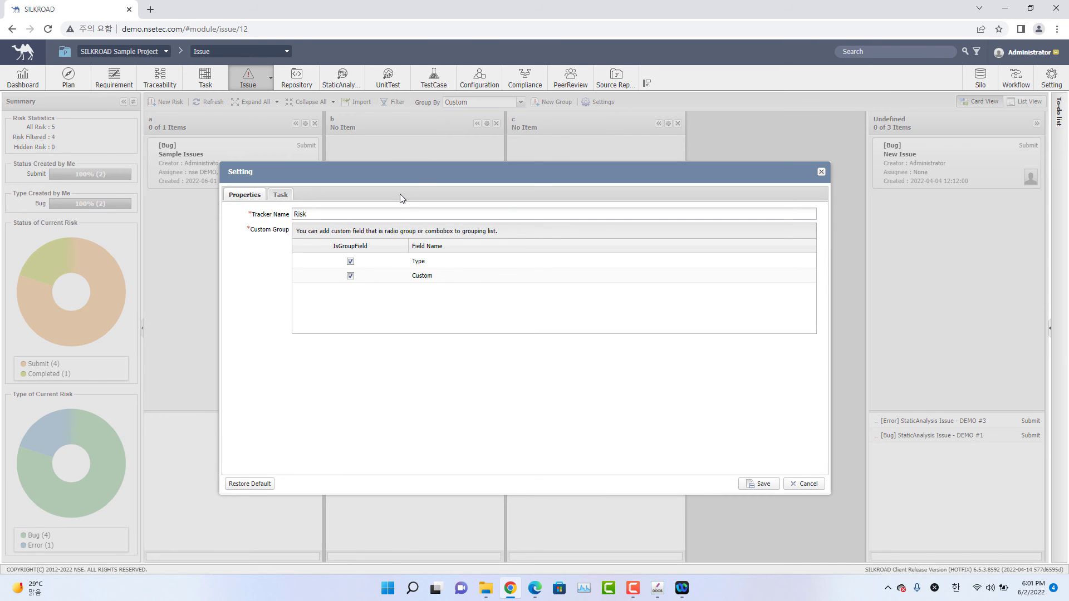
{"action": "left_click", "coordinate": [281, 196]}
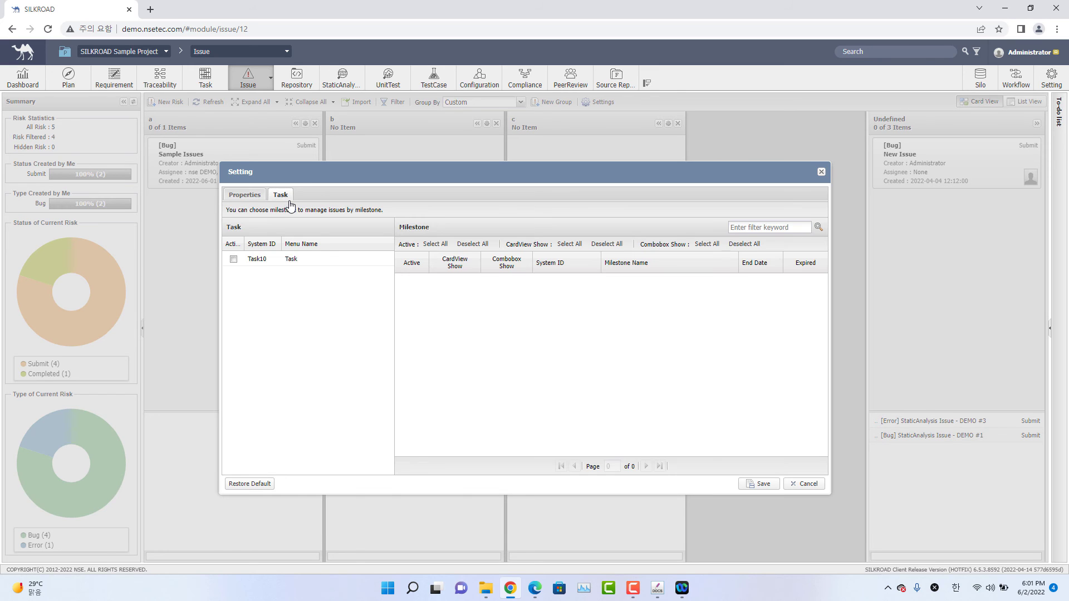
{"action": "left_click", "coordinate": [234, 259]}
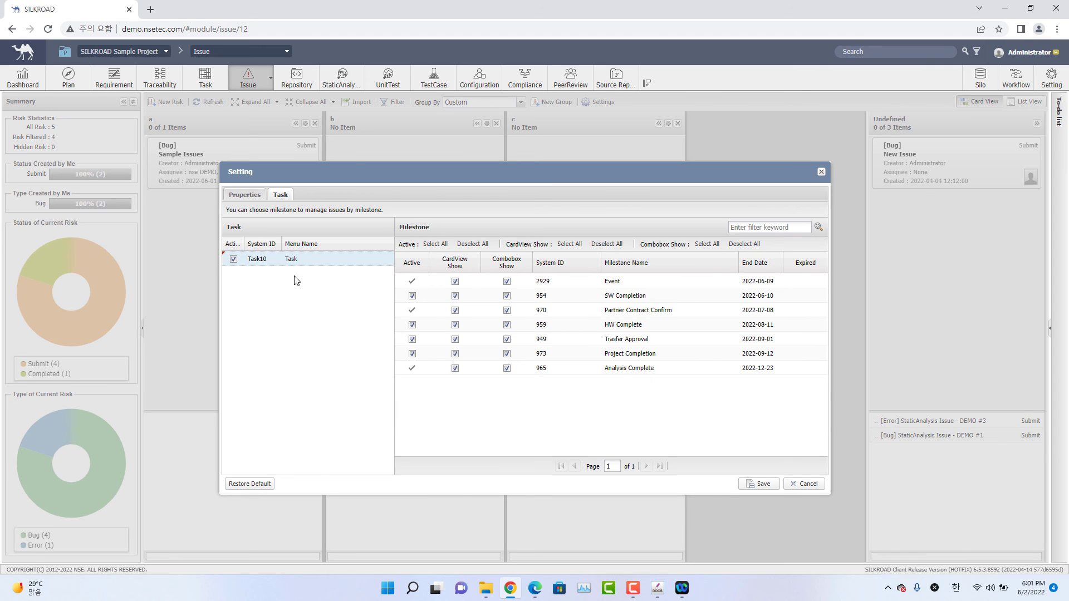
{"action": "left_click", "coordinate": [412, 282]}
Turn off Combobox Show for every Task10 milestone from Event to Analysis Complete and save the tracker settings
{"action": "left_click", "coordinate": [506, 281]}
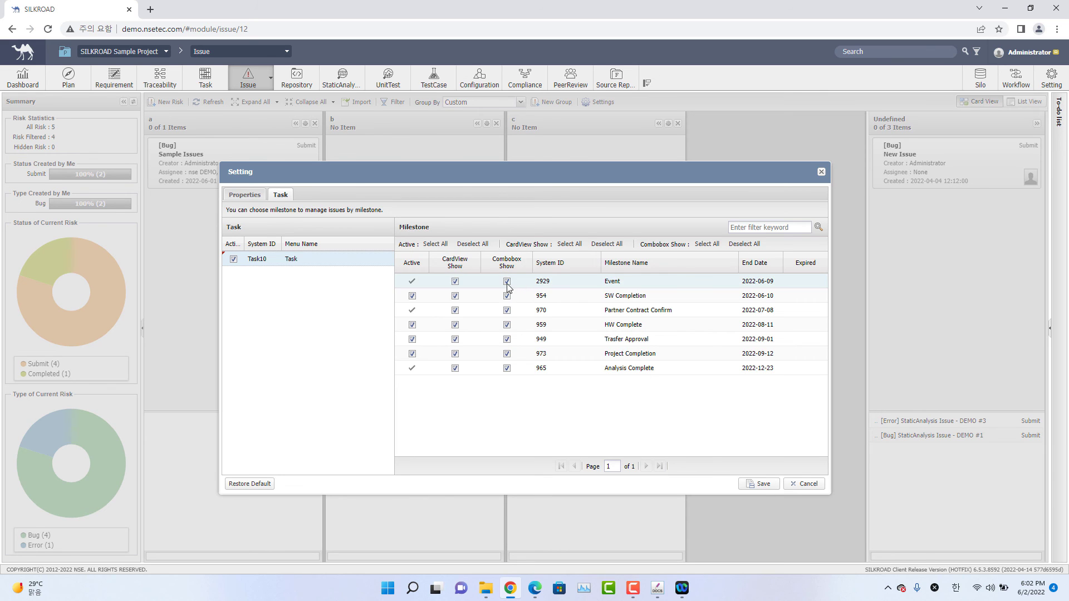
{"action": "left_click", "coordinate": [506, 296]}
{"action": "left_click", "coordinate": [506, 311]}
{"action": "left_click", "coordinate": [506, 324]}
{"action": "left_click", "coordinate": [506, 339]}
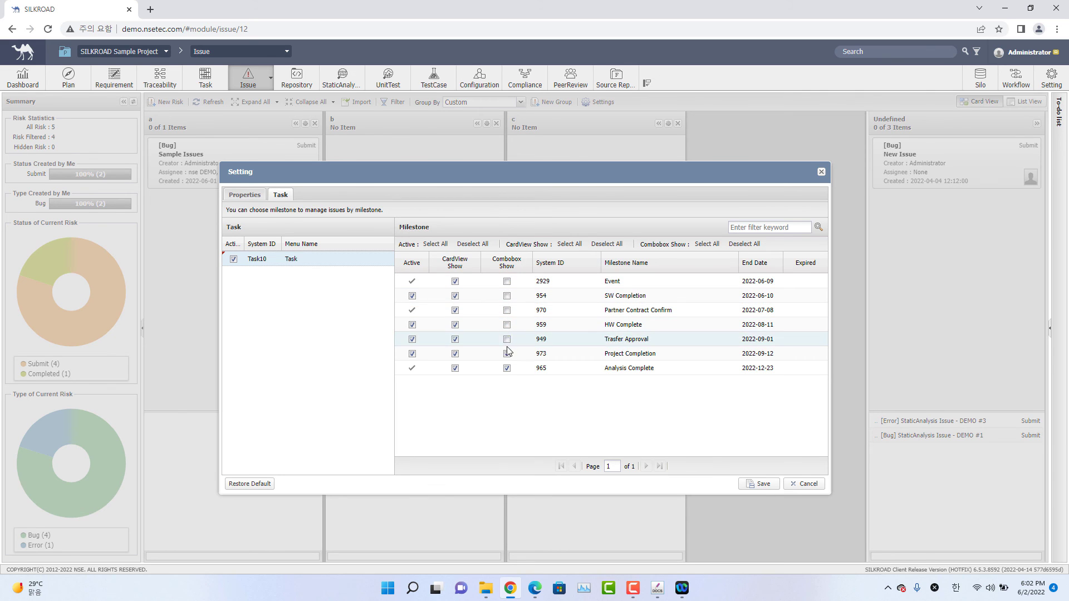
{"action": "left_click", "coordinate": [507, 353]}
{"action": "left_click", "coordinate": [506, 368]}
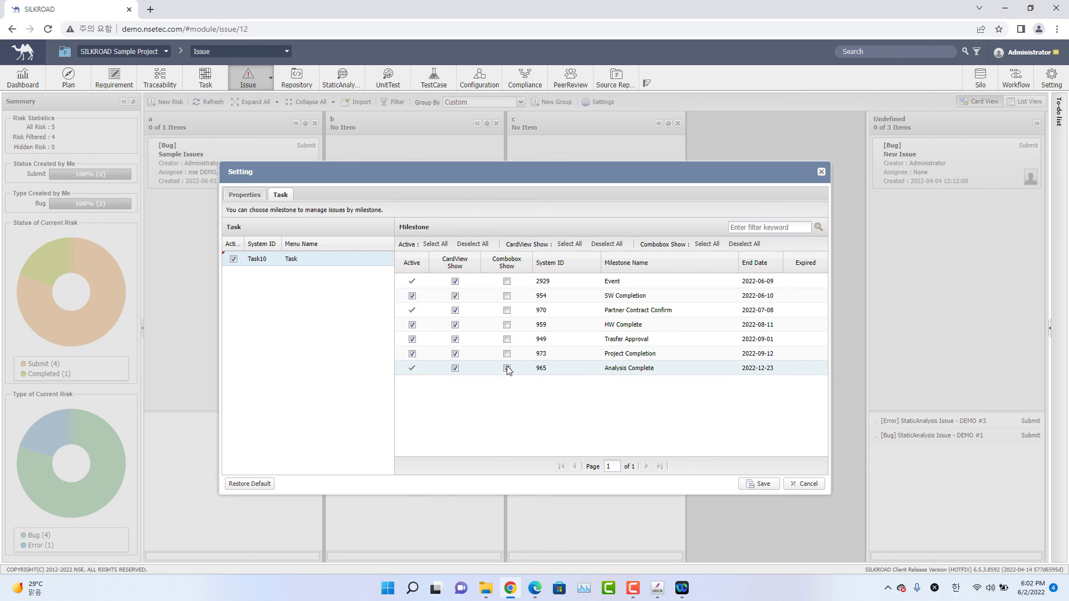
{"action": "left_click", "coordinate": [759, 488]}
{"action": "left_click", "coordinate": [513, 338]}
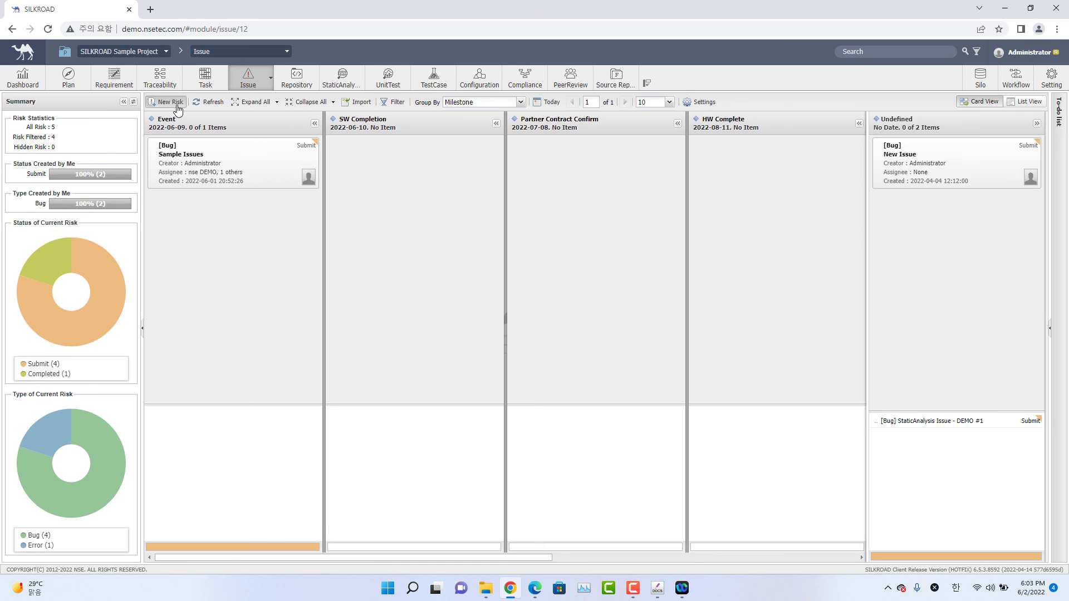
Start a new risk, check which milestones it offers, and close it without saving
{"action": "left_click", "coordinate": [178, 106]}
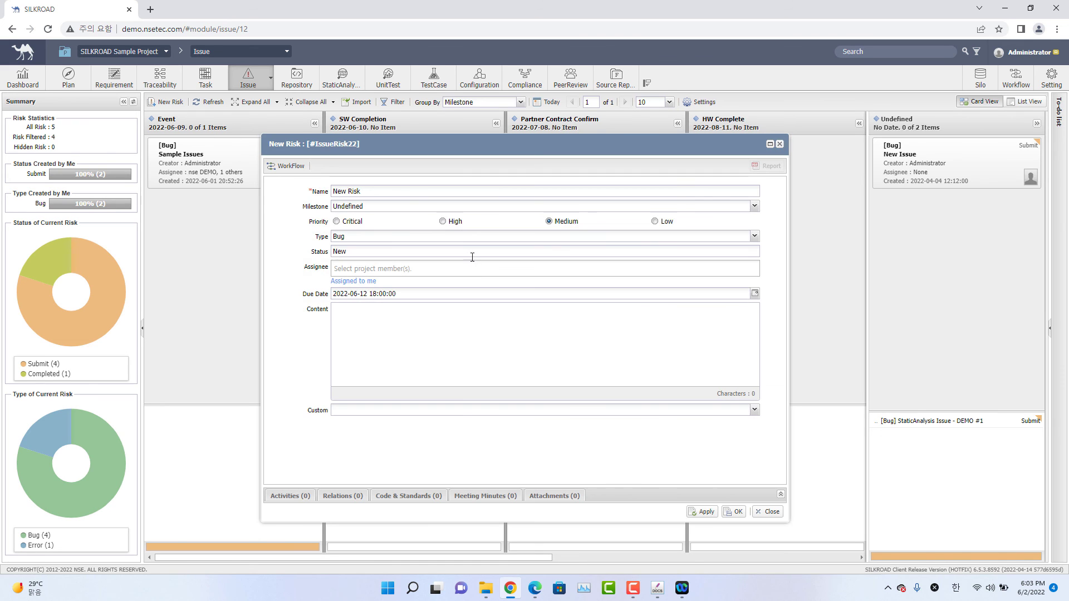
{"action": "left_click", "coordinate": [395, 206]}
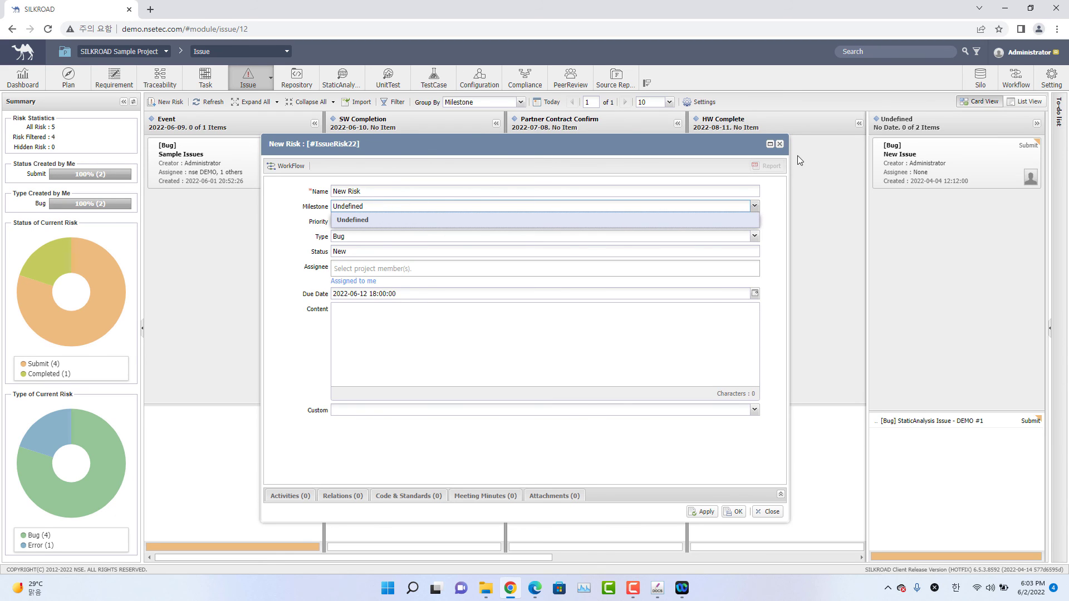
{"action": "left_click", "coordinate": [782, 143]}
Turn on Combobox Show for all seven Task10 milestones, from Event to Analysis Complete, in the tracker's Task settings and save the changes
{"action": "left_click", "coordinate": [704, 102]}
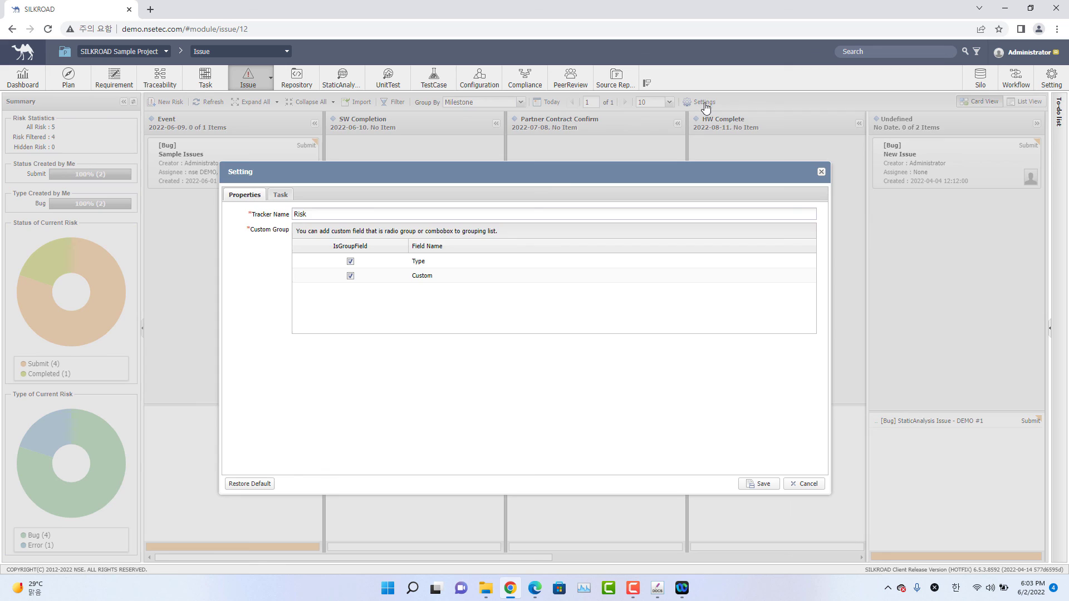
{"action": "left_click", "coordinate": [281, 196]}
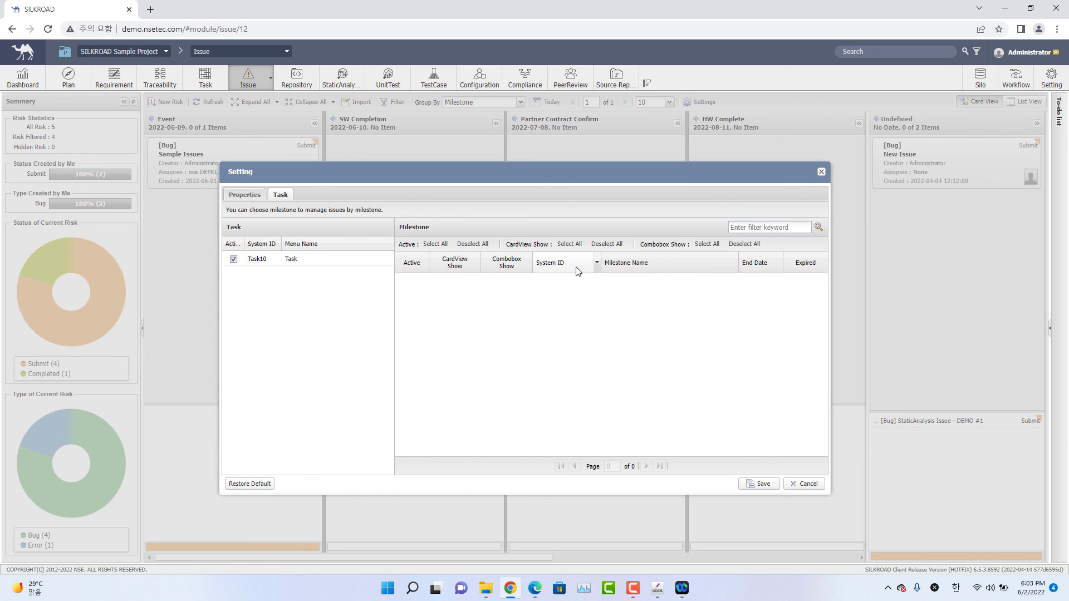
{"action": "left_click", "coordinate": [277, 257]}
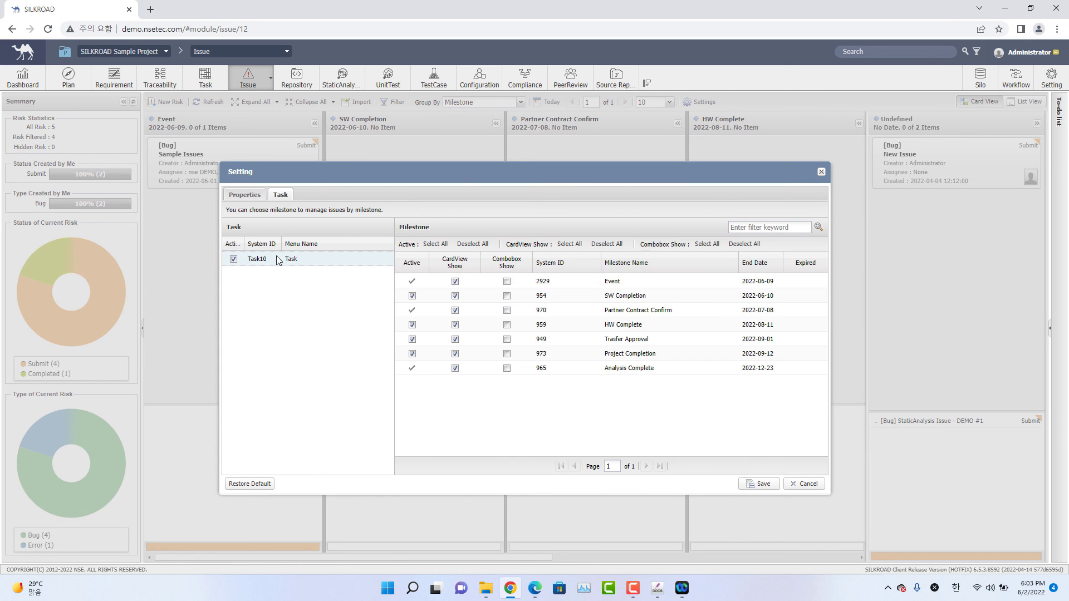
{"action": "left_click", "coordinate": [507, 282]}
{"action": "left_click", "coordinate": [507, 296]}
{"action": "left_click", "coordinate": [507, 310]}
{"action": "left_click", "coordinate": [507, 324]}
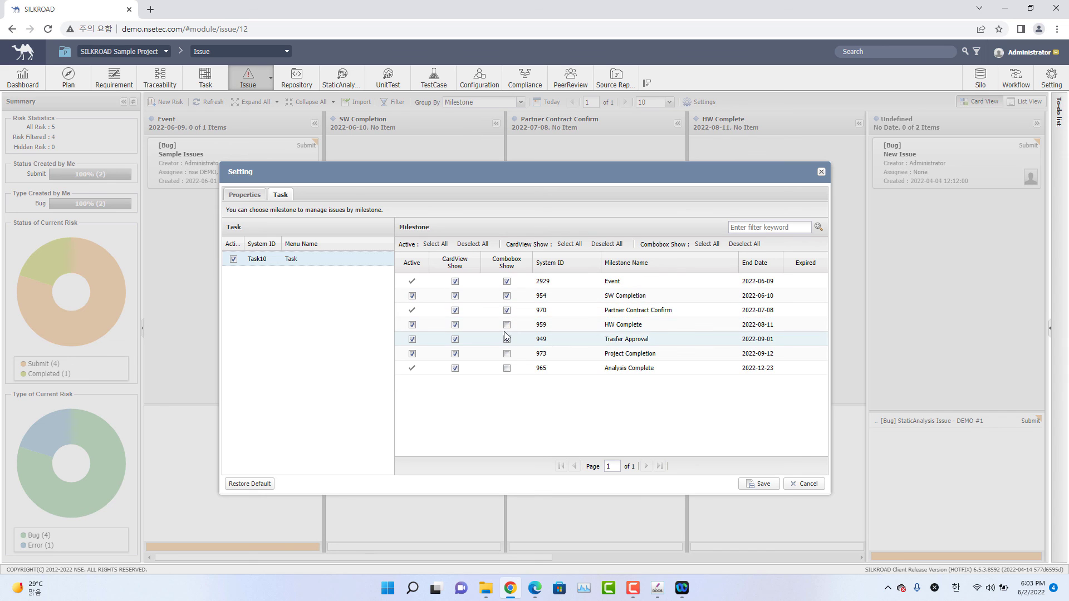
{"action": "left_click", "coordinate": [506, 339]}
{"action": "left_click", "coordinate": [507, 354]}
{"action": "left_click", "coordinate": [506, 368]}
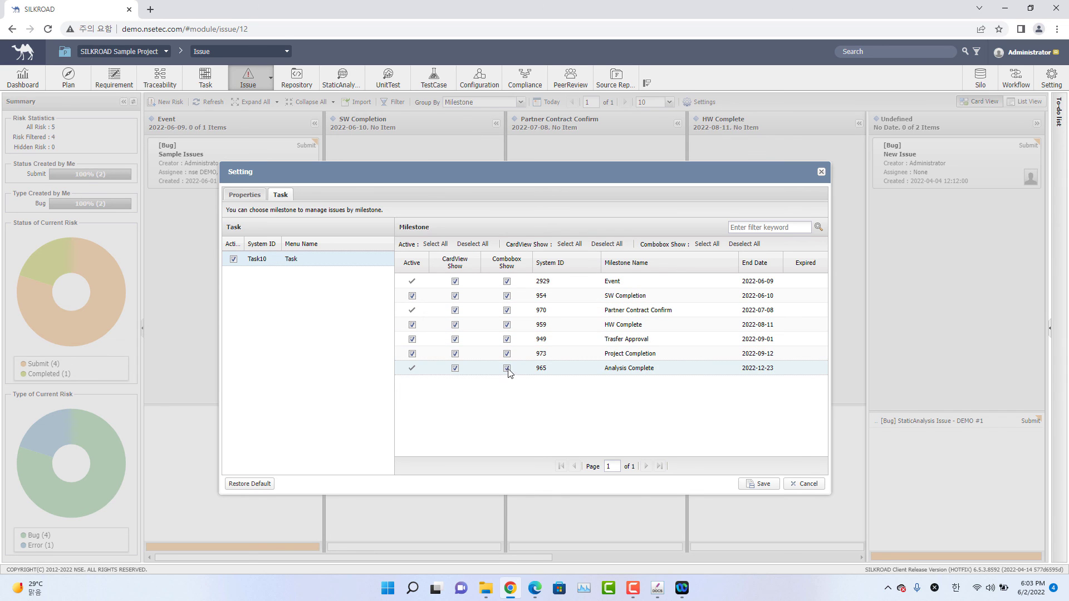
{"action": "left_click", "coordinate": [760, 484]}
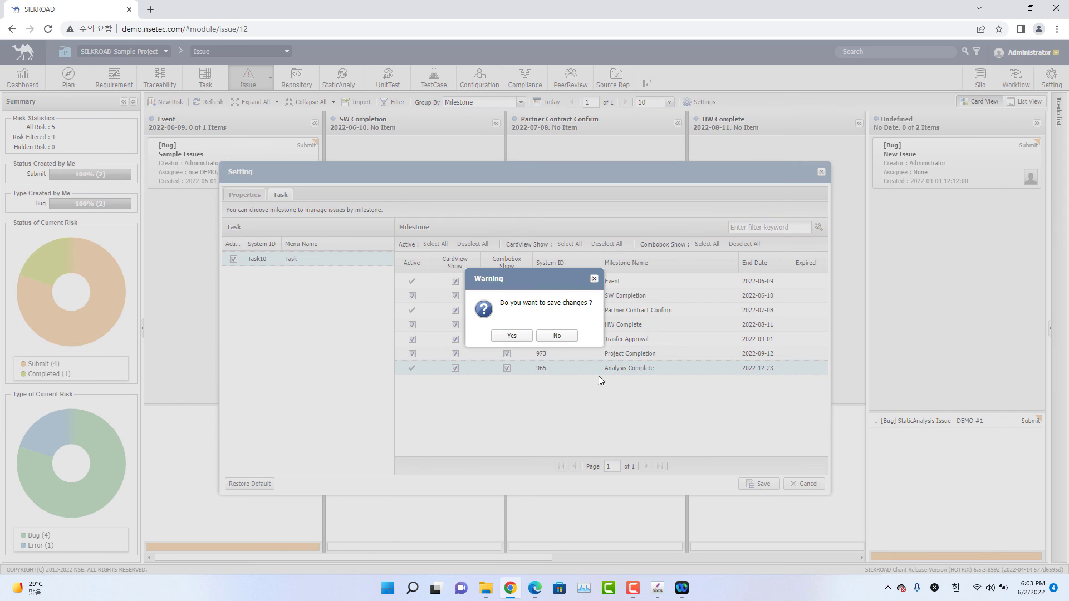
{"action": "left_click", "coordinate": [511, 336]}
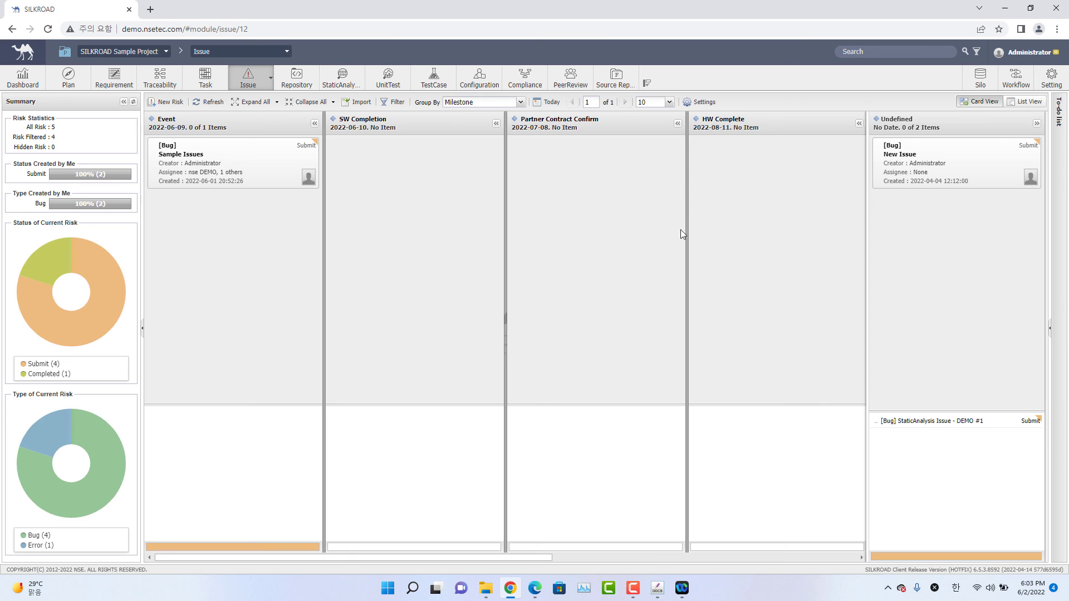
Switch the risks to list view and open the Milestone, Priority and Type cells of Sample Issues for inline editing without changing them
{"action": "left_click", "coordinate": [1029, 103]}
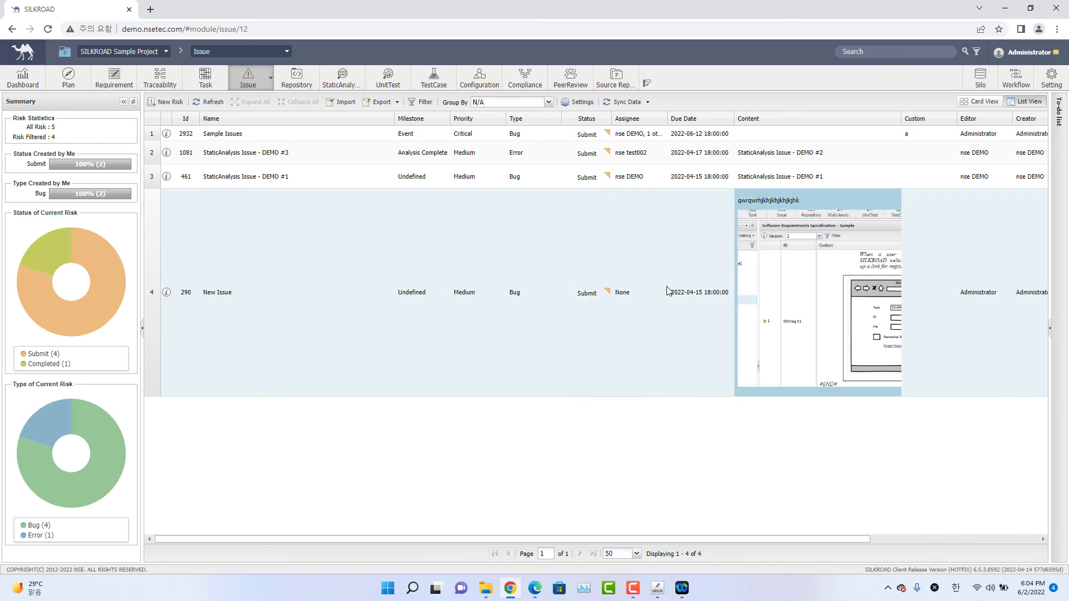
{"action": "left_click", "coordinate": [588, 339]}
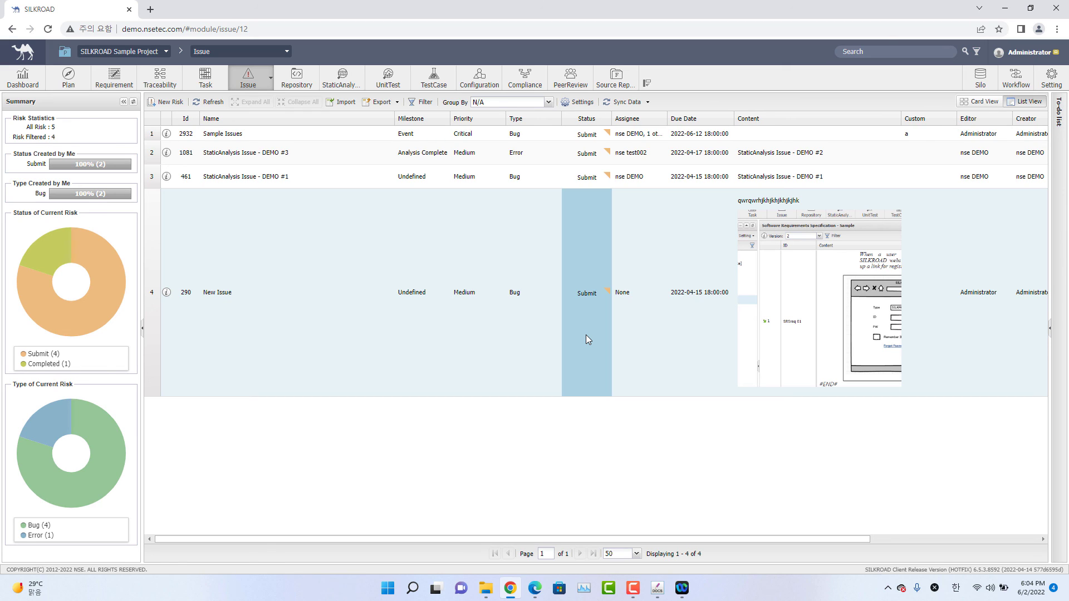
{"action": "left_click", "coordinate": [424, 137]}
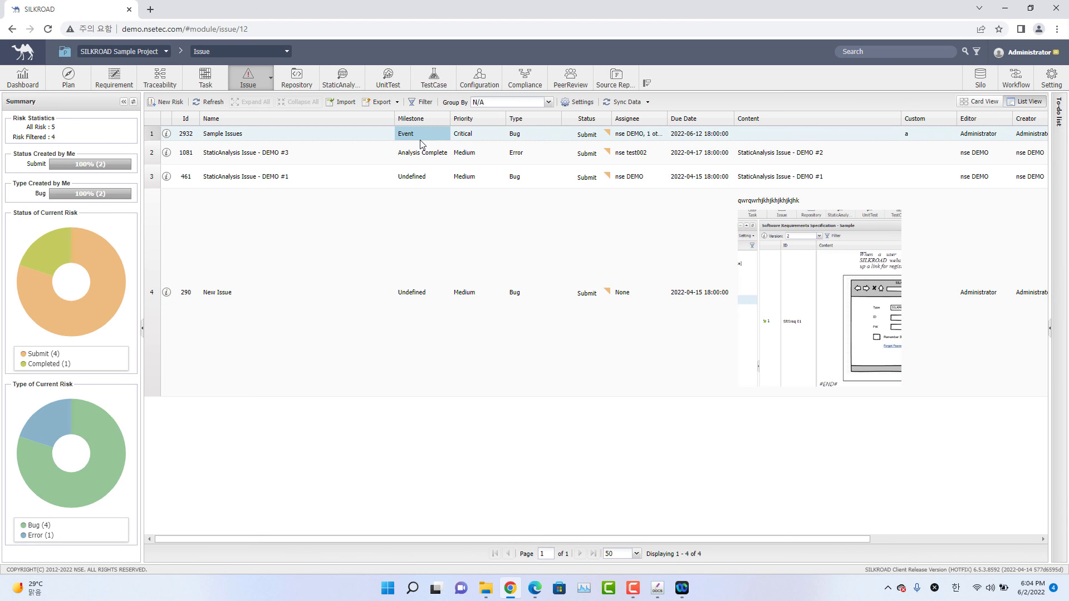
{"action": "left_click", "coordinate": [432, 142]}
{"action": "left_click", "coordinate": [490, 134]}
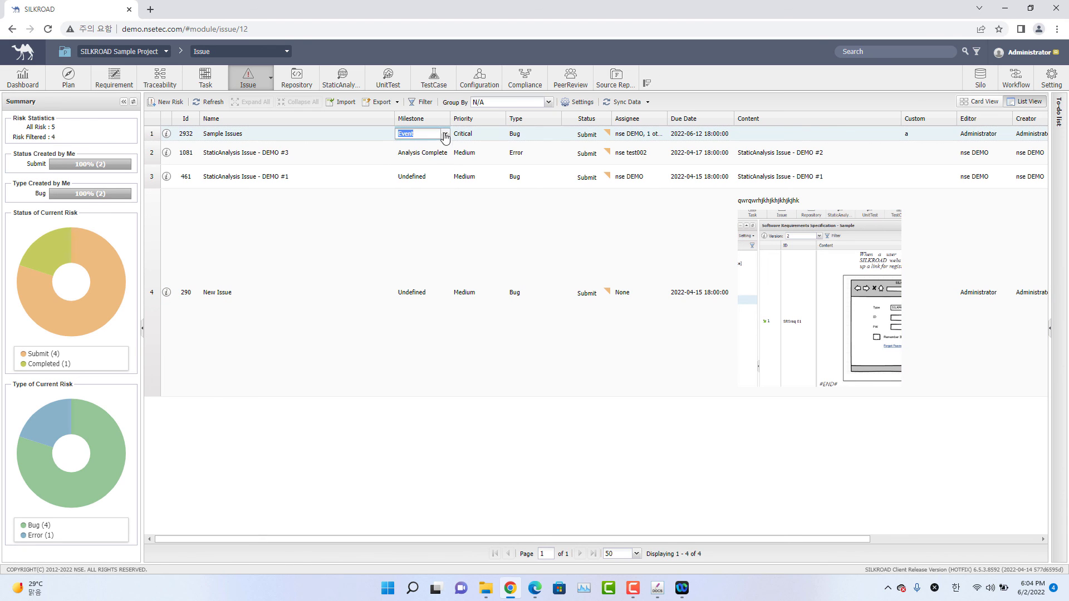
{"action": "left_click", "coordinate": [497, 133]}
{"action": "left_click", "coordinate": [513, 133]}
{"action": "left_click", "coordinate": [556, 133]}
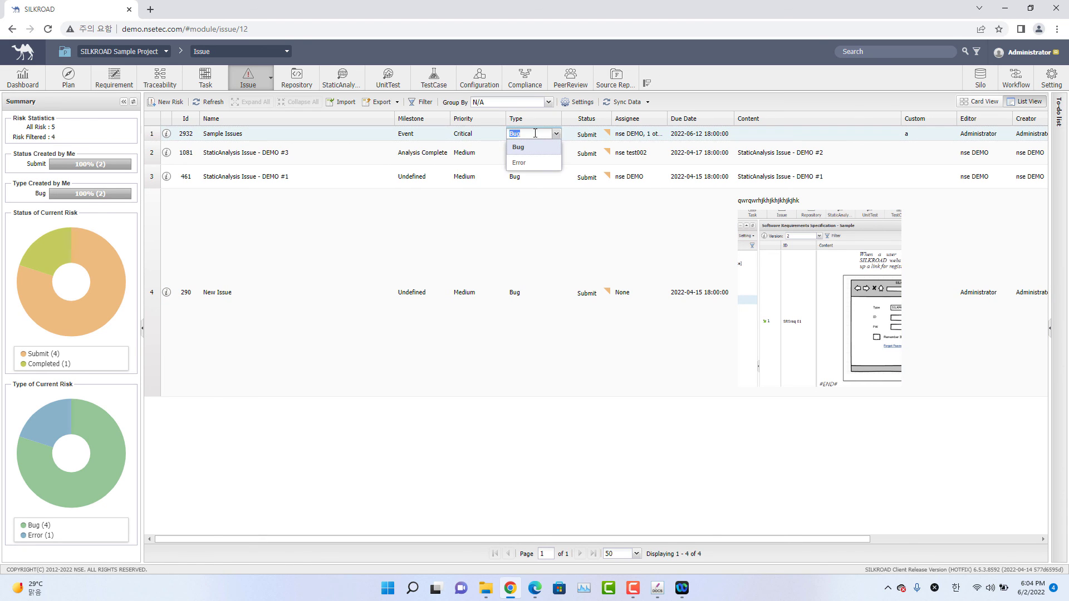
{"action": "left_click", "coordinate": [555, 134]}
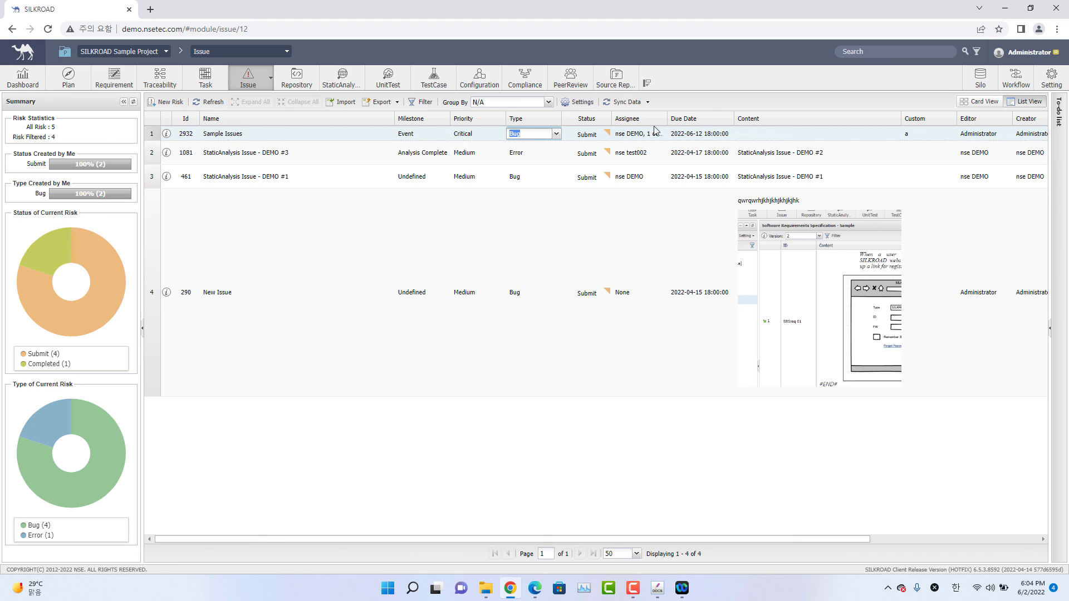
Check inline editing of the milestone and priority cells for StaticAnalysis Issue DEMO #3 and #1, including DEMO #3's type choices
{"action": "left_click", "coordinate": [438, 161]}
{"action": "left_click", "coordinate": [472, 154]}
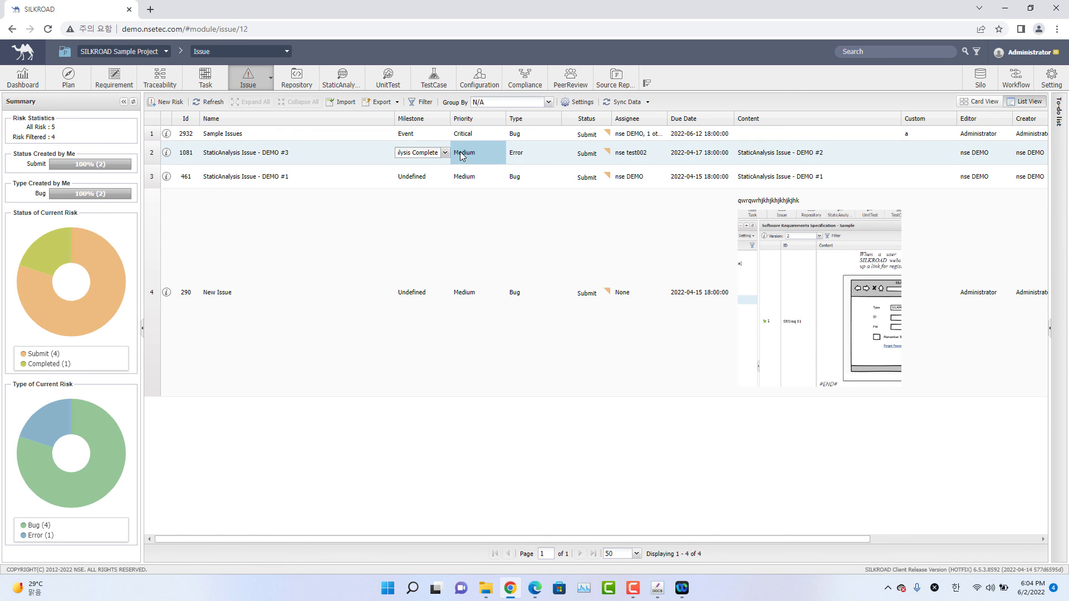
{"action": "left_click", "coordinate": [500, 153]}
{"action": "left_click", "coordinate": [524, 155]}
{"action": "left_click", "coordinate": [555, 152]}
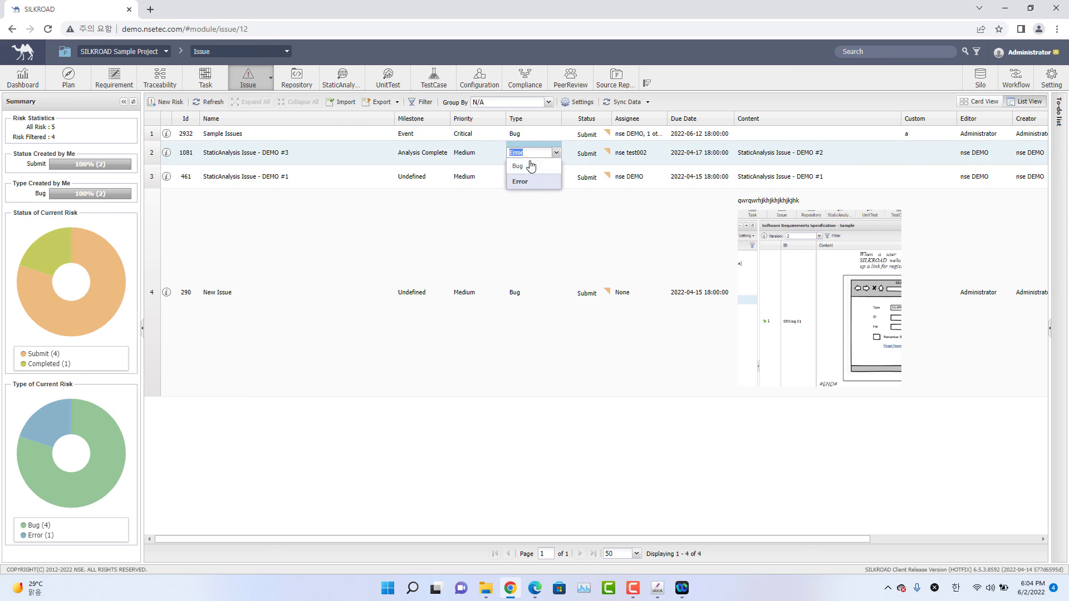
{"action": "left_click", "coordinate": [419, 181]}
{"action": "left_click", "coordinate": [419, 182]}
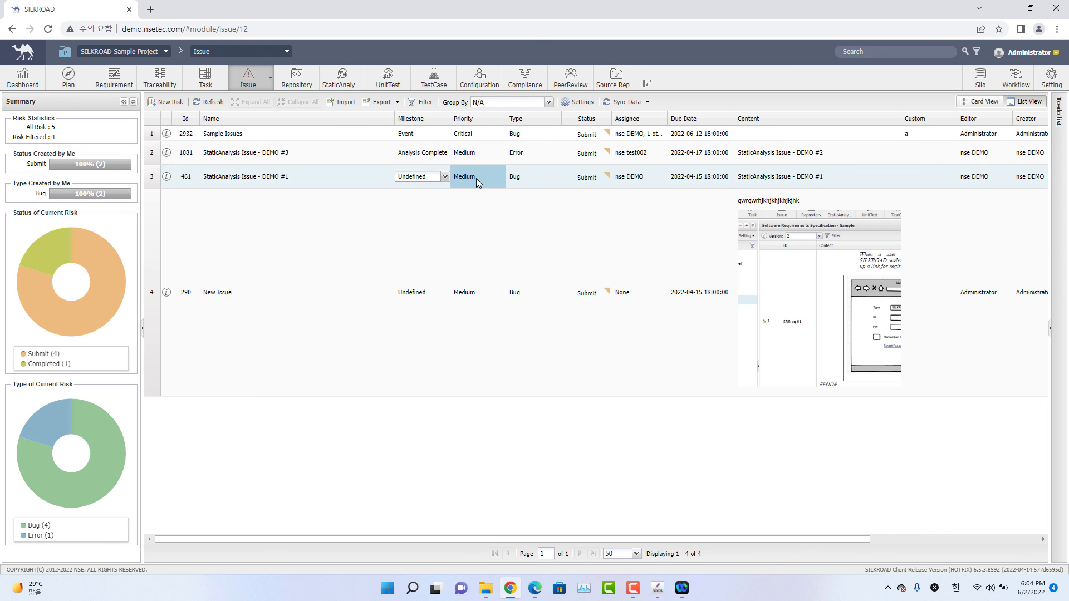
{"action": "left_click", "coordinate": [480, 175]}
{"action": "left_click", "coordinate": [601, 191]}
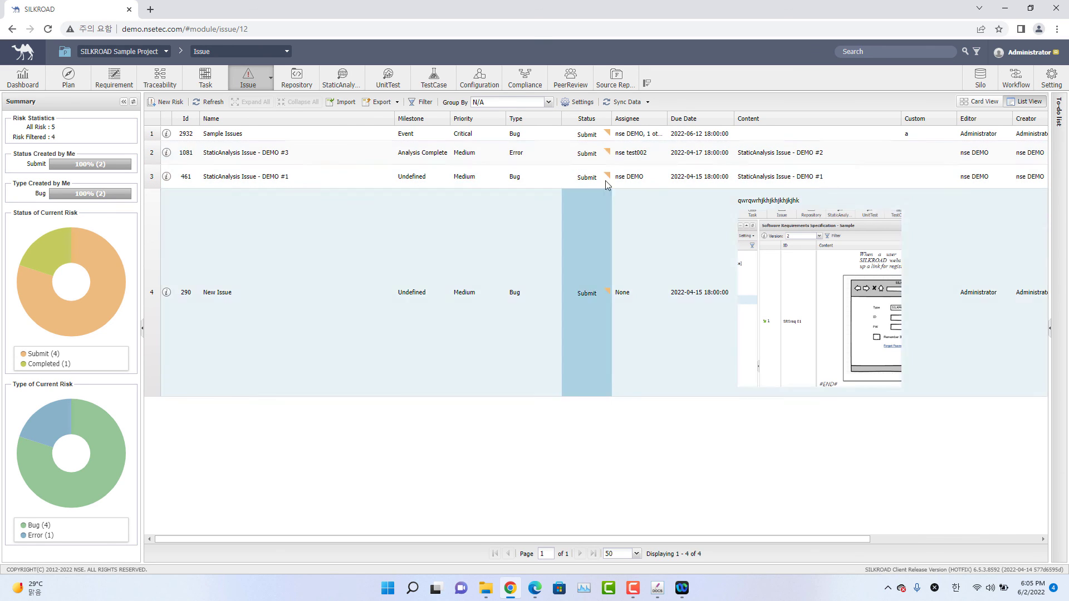
Show the Sync Data import and export options for the risk list
{"action": "left_click", "coordinate": [649, 102]}
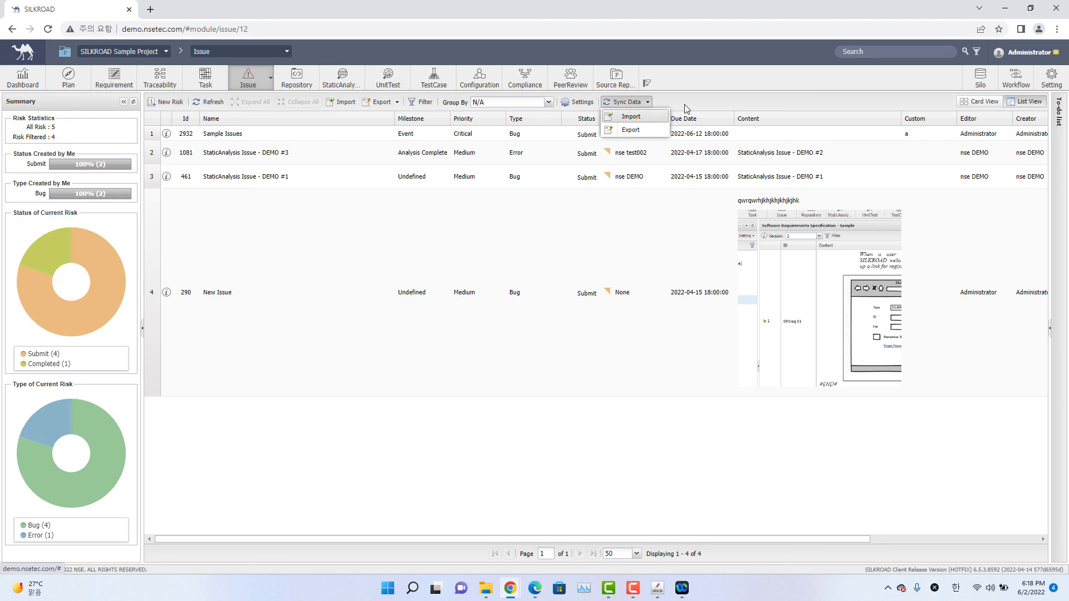